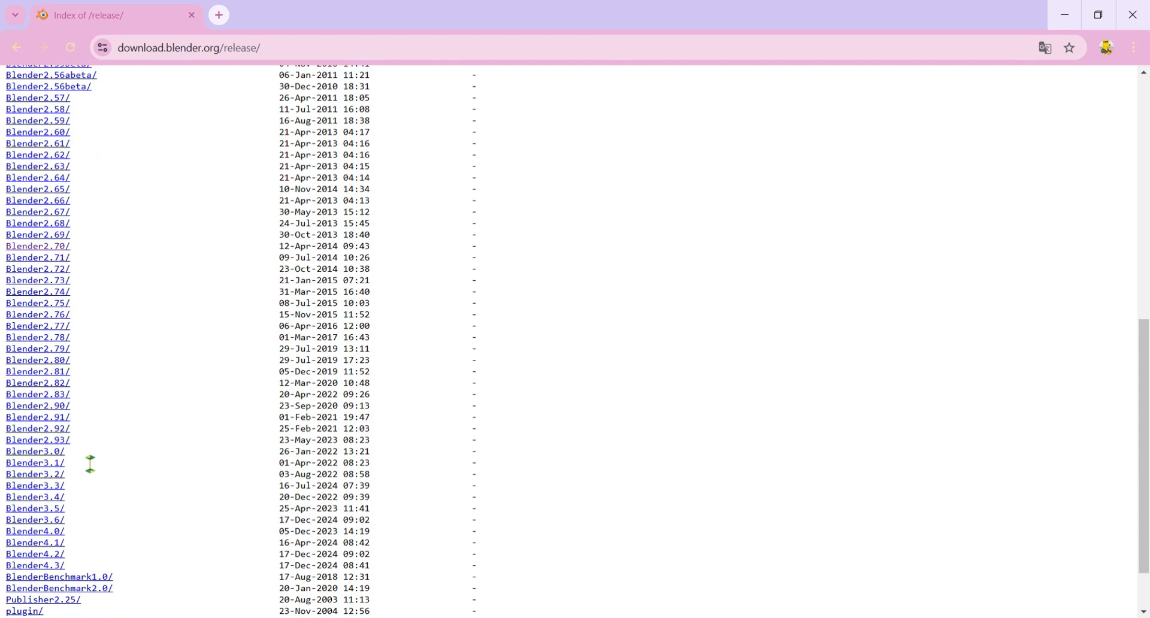
Step: Open the Blender 3.3 release folder and follow the download link in the TS4 Sim Ripper thread
left_click(57, 487)
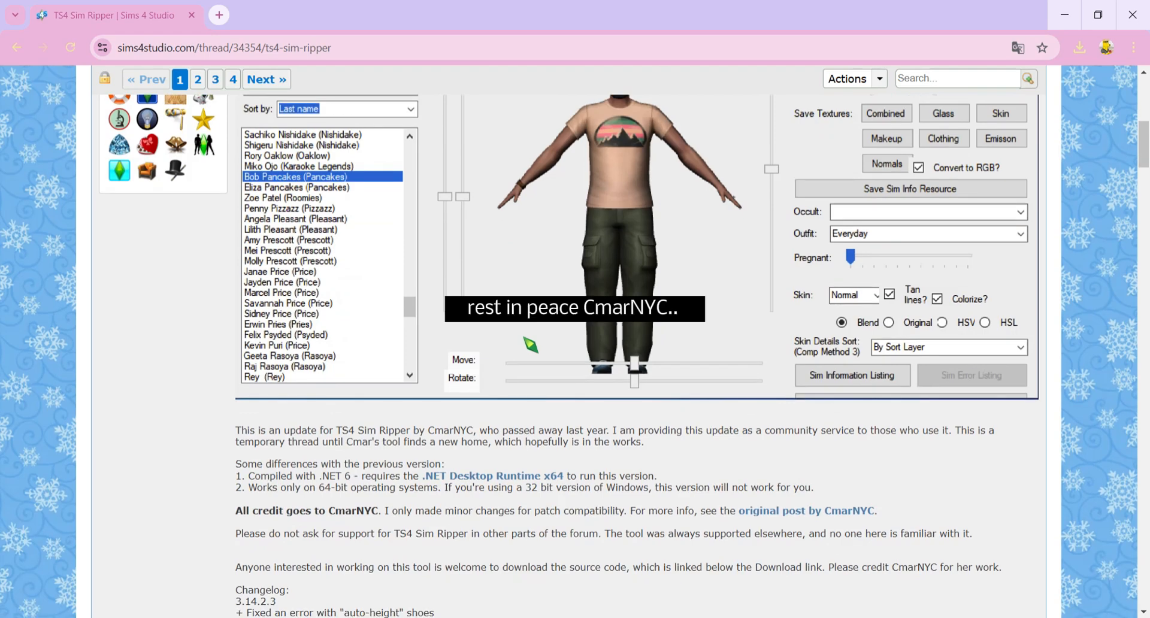
scroll(532, 344, "down", 7)
left_click(616, 383)
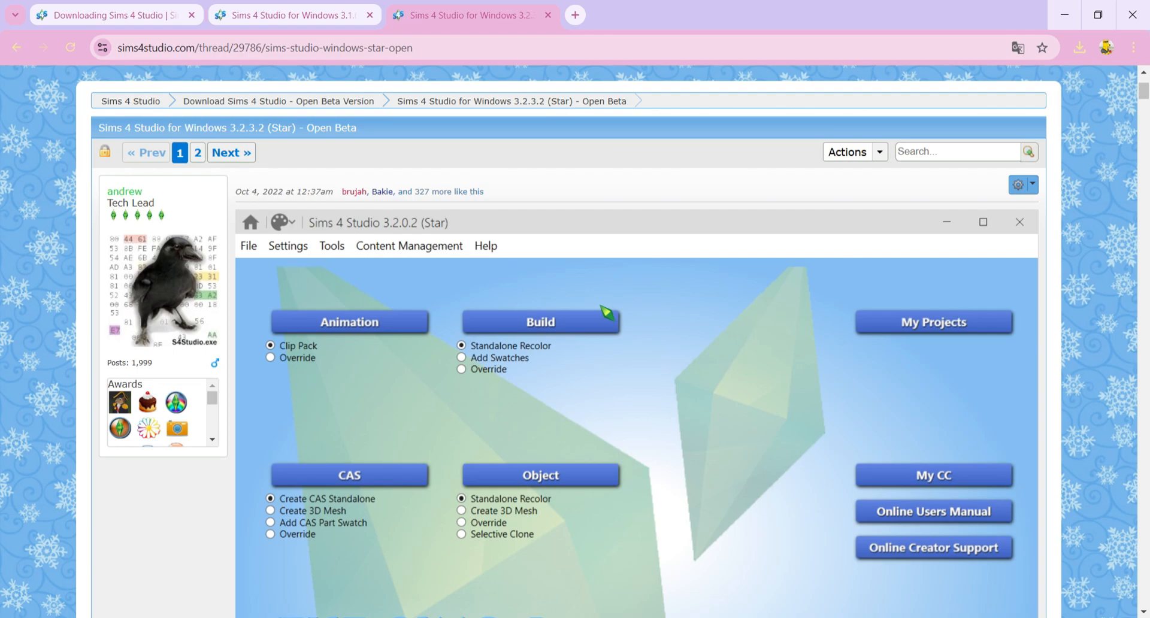
Step: Look through the Sims 4 Studio for Windows 3.2.3.2 (Star) open beta post for its download
scroll(608, 313, "down", 5)
scroll(608, 313, "down", 7)
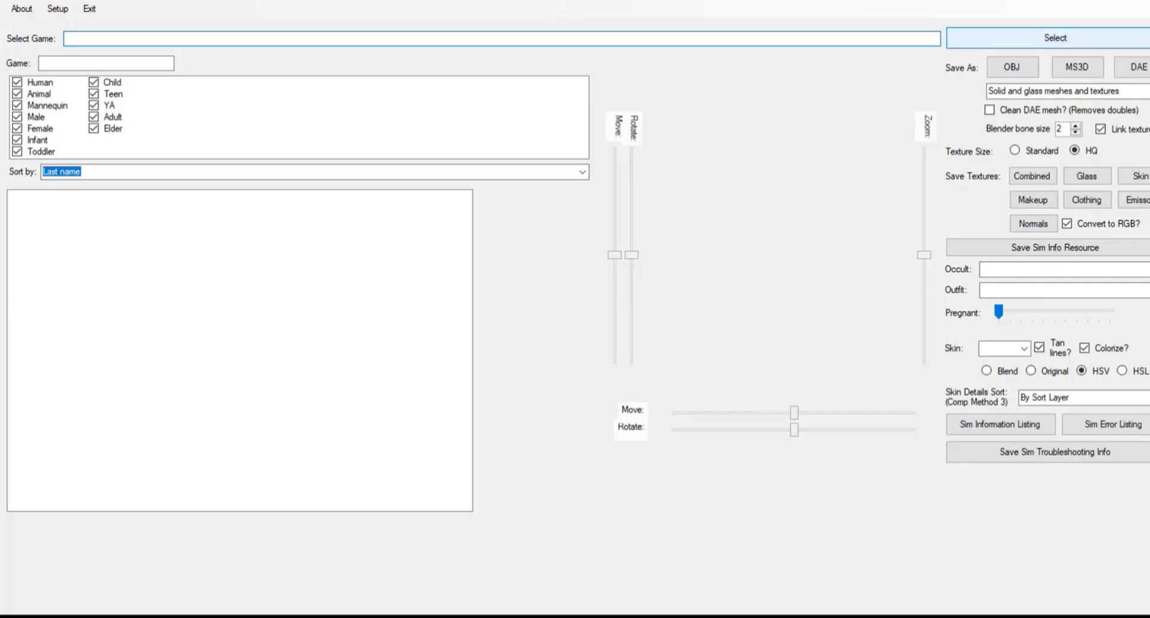
Step: In TS4 SimRipper, load the save game Slot_00000168.save and sort its Sims by first name
left_click(1056, 38)
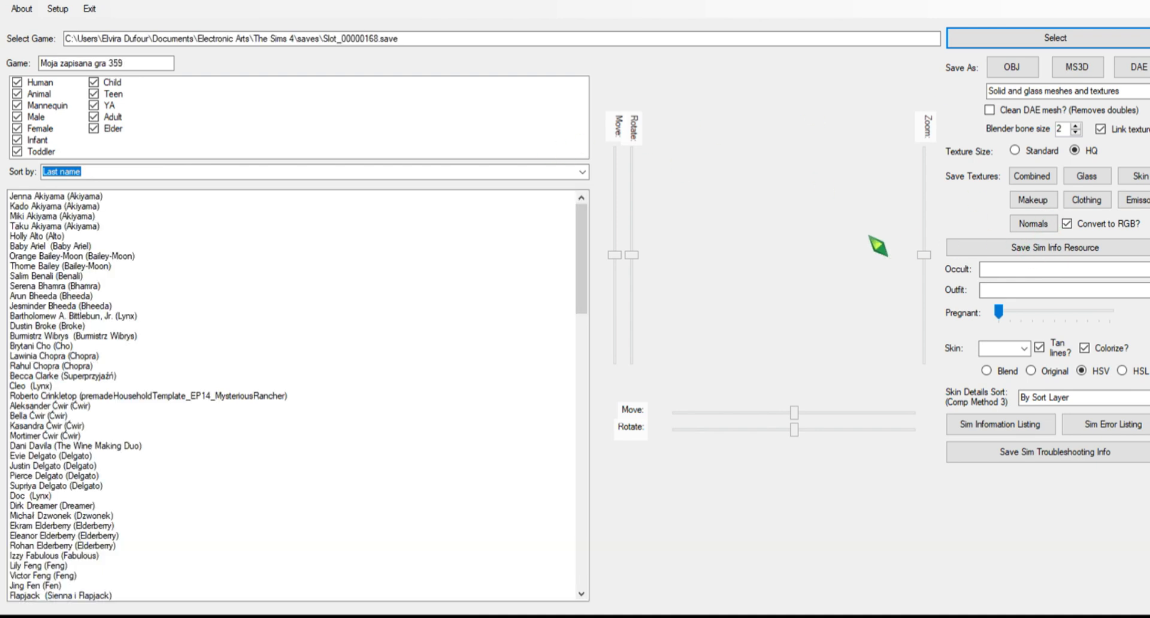
key("Tab")
key("Down")
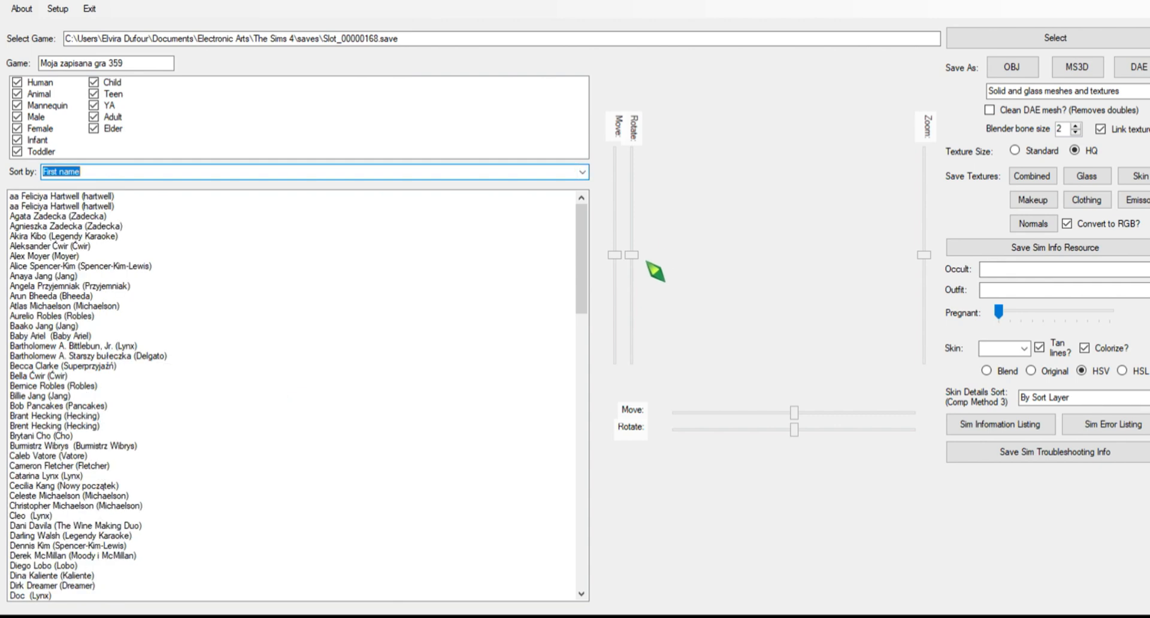
Step: Select the first Sim in the list and save it as DAE with solid and glass meshes and textures
key("Tab")
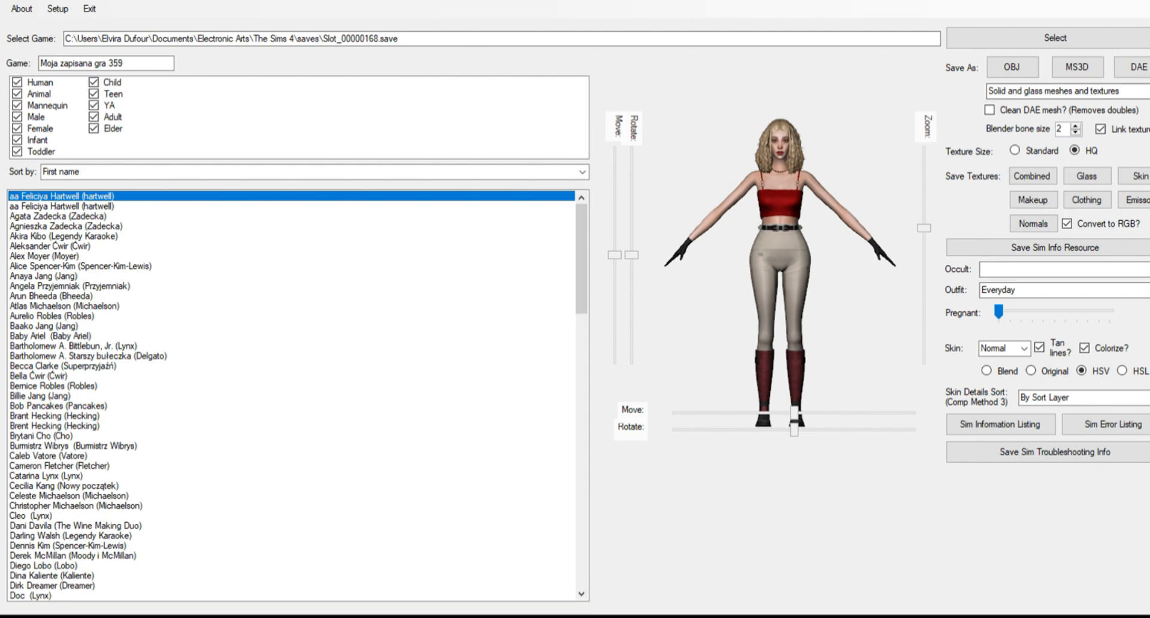
left_click(1146, 91)
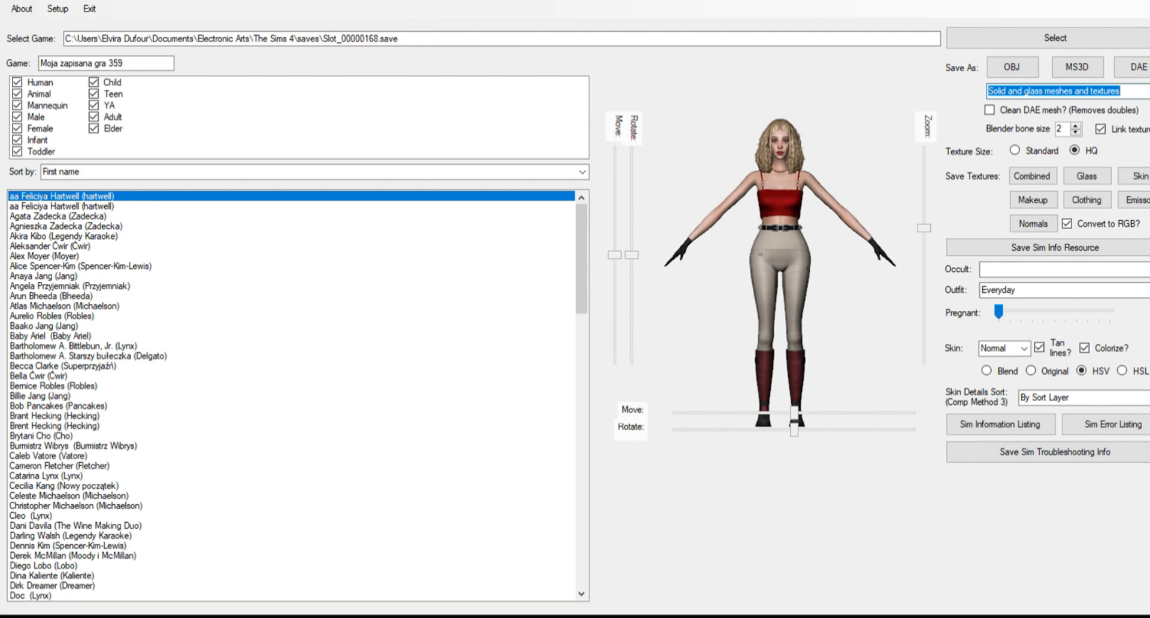
left_click(1139, 67)
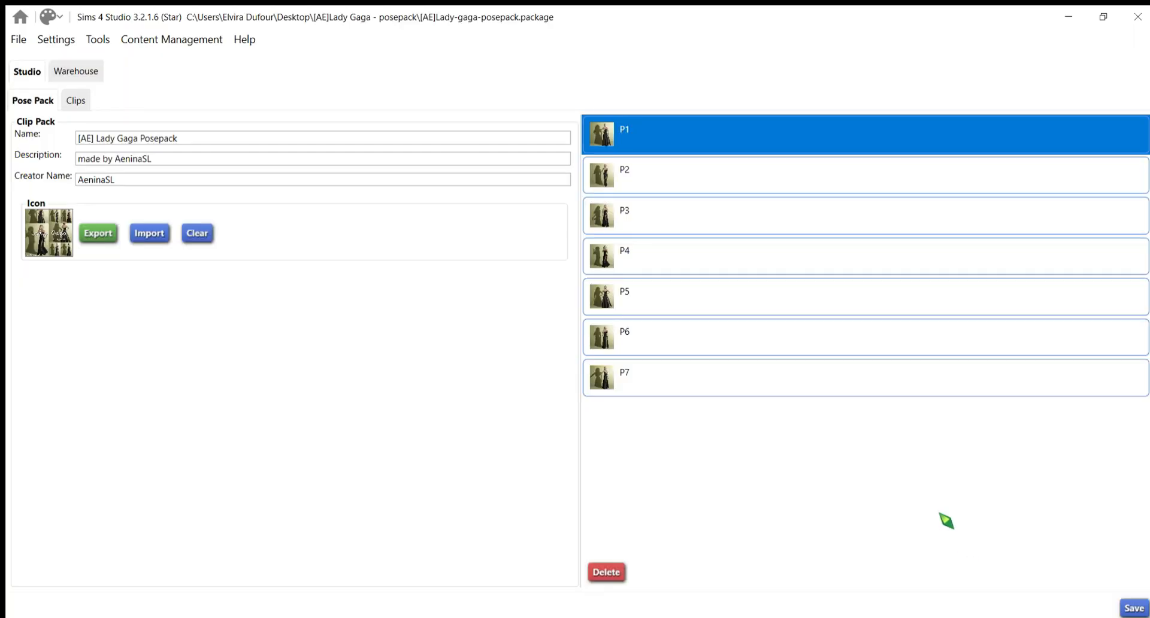
Step: In Sims 4 Studio, export the pose pack's third clip, P3, as LG3.blend
left_click(76, 101)
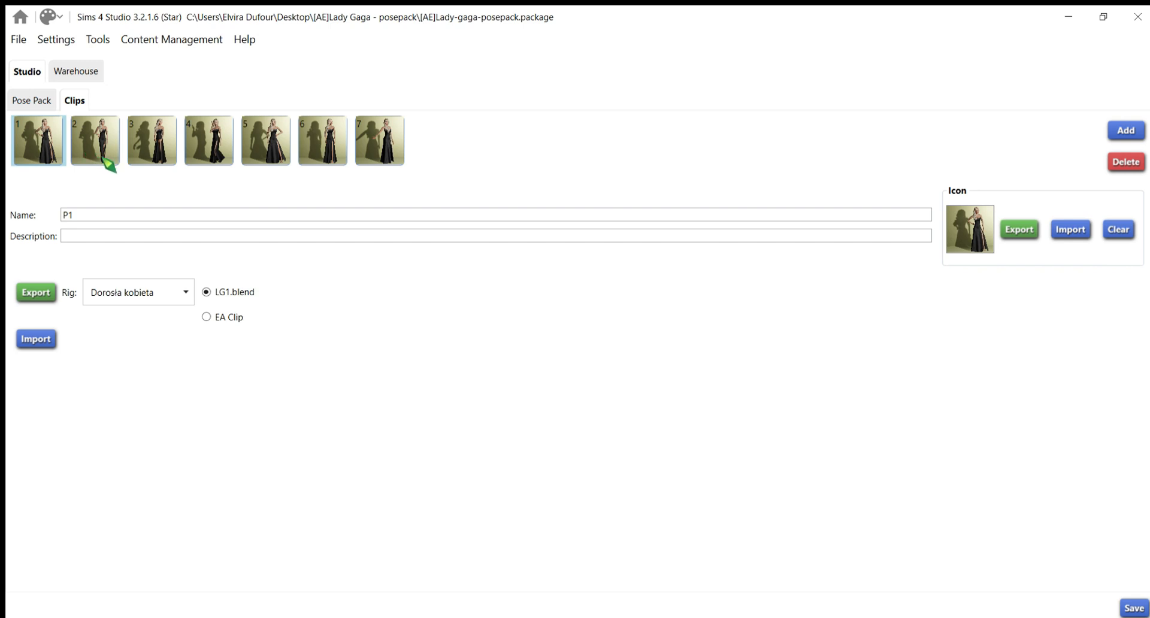
left_click(139, 139)
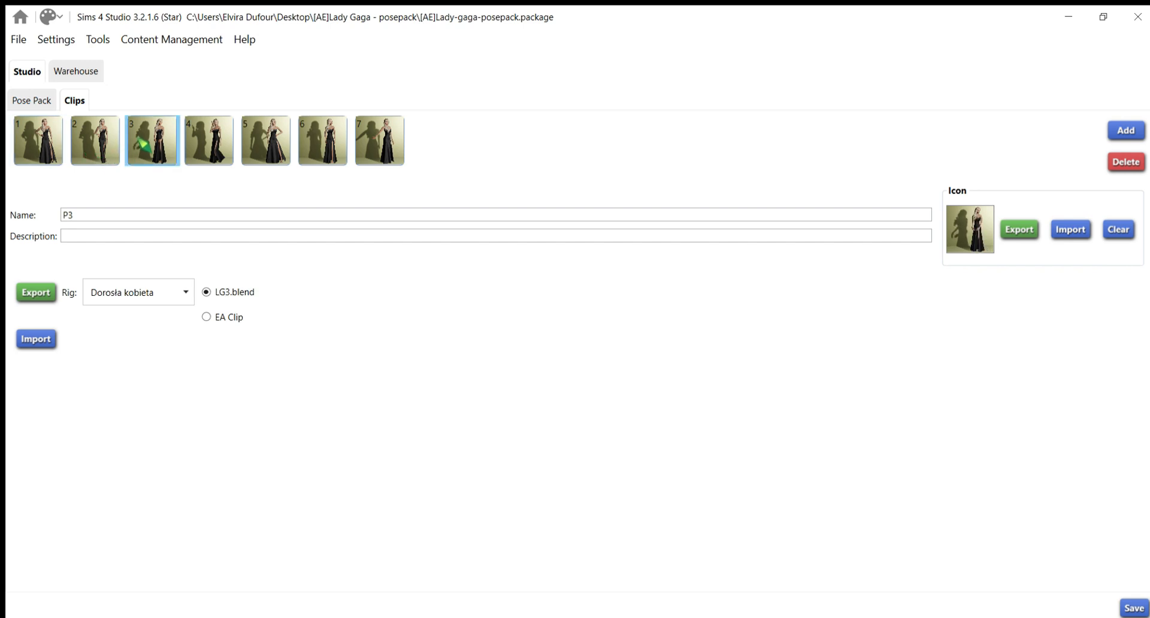
left_click(45, 294)
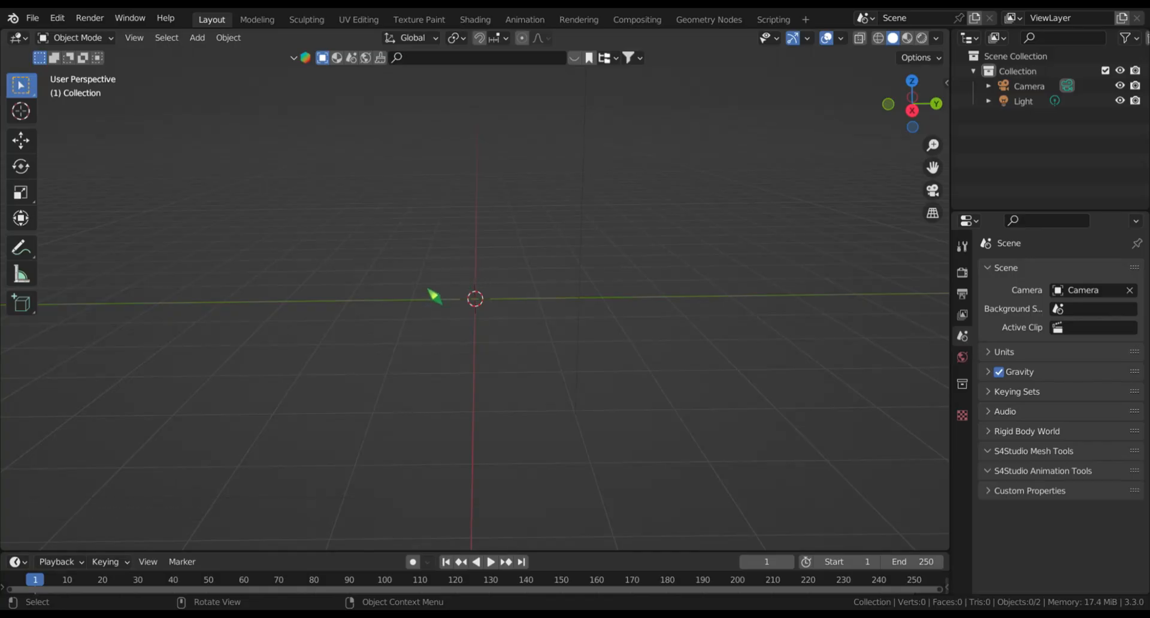
Step: In Blender, import the Sim's Collada (.dae) model into the scene and deselect everything
left_click(42, 17)
mouse_move(113, 222)
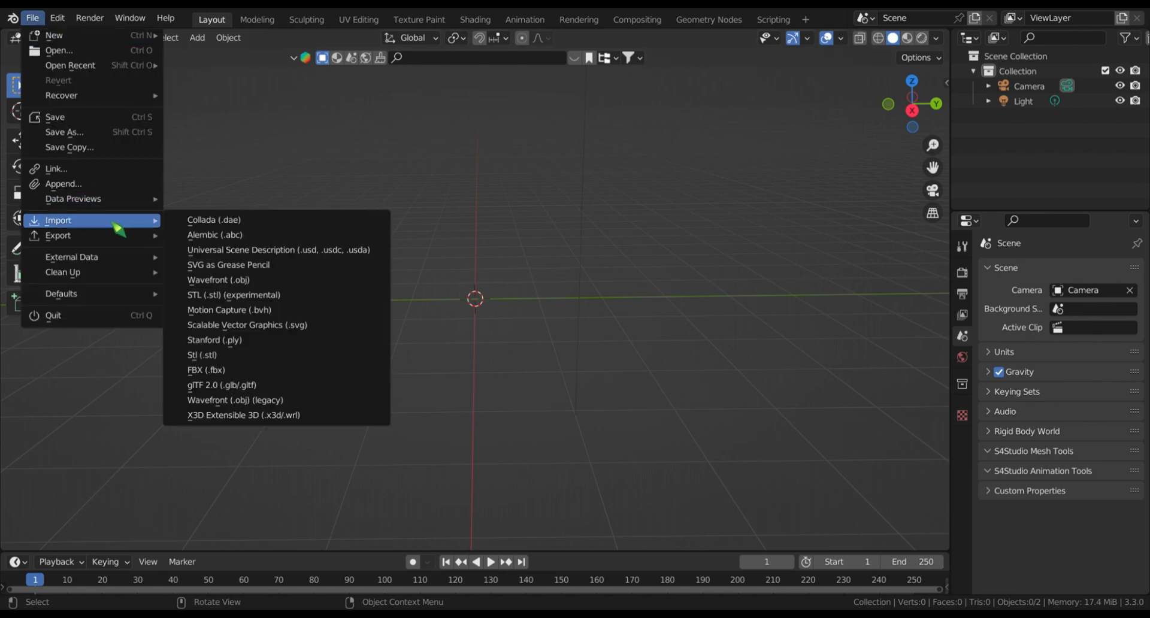
left_click(205, 218)
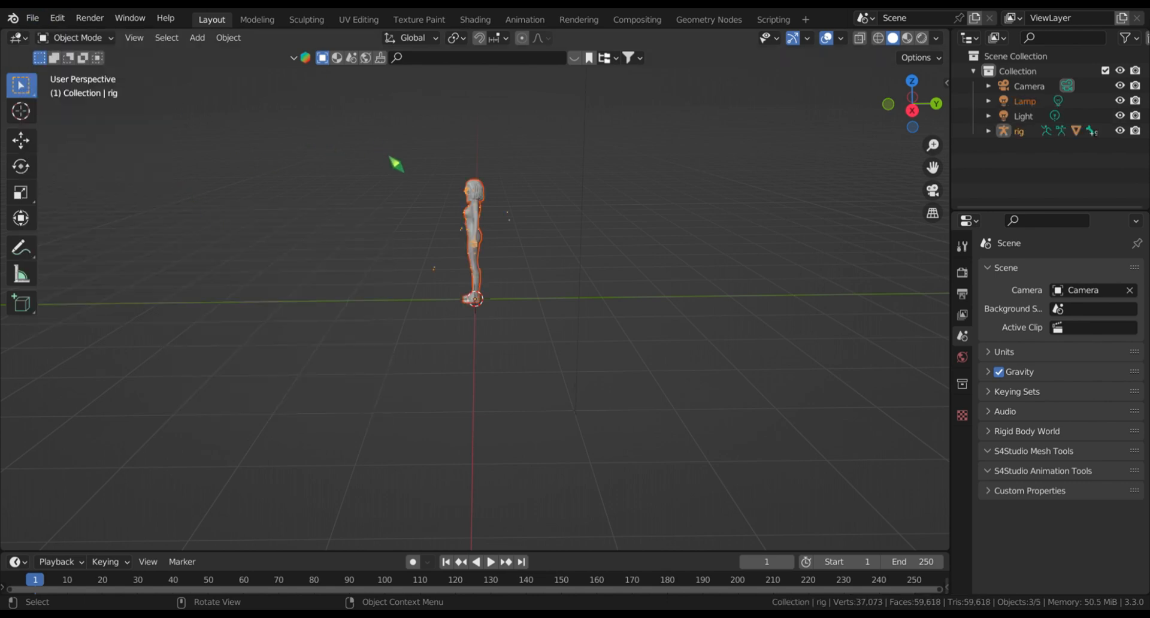
middle_click_drag(420, 259, 548, 263)
scroll(548, 263, "up", 3)
scroll(932, 157, "up", 2)
left_click_drag(932, 166, 988, 333)
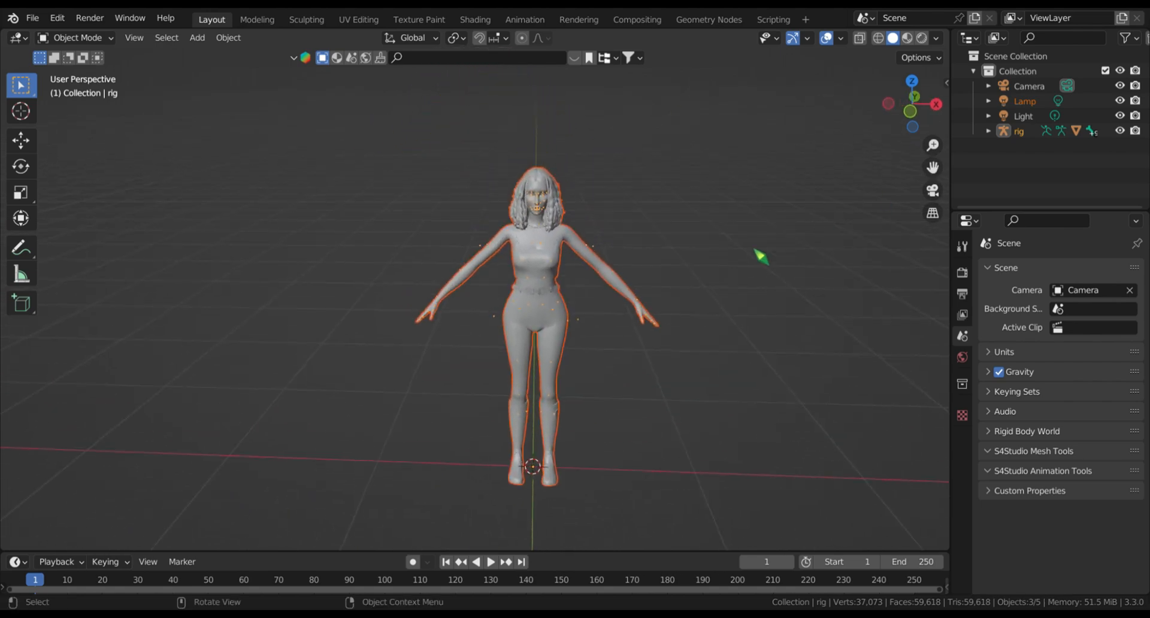
scroll(753, 251, "up", 2)
left_click(764, 205)
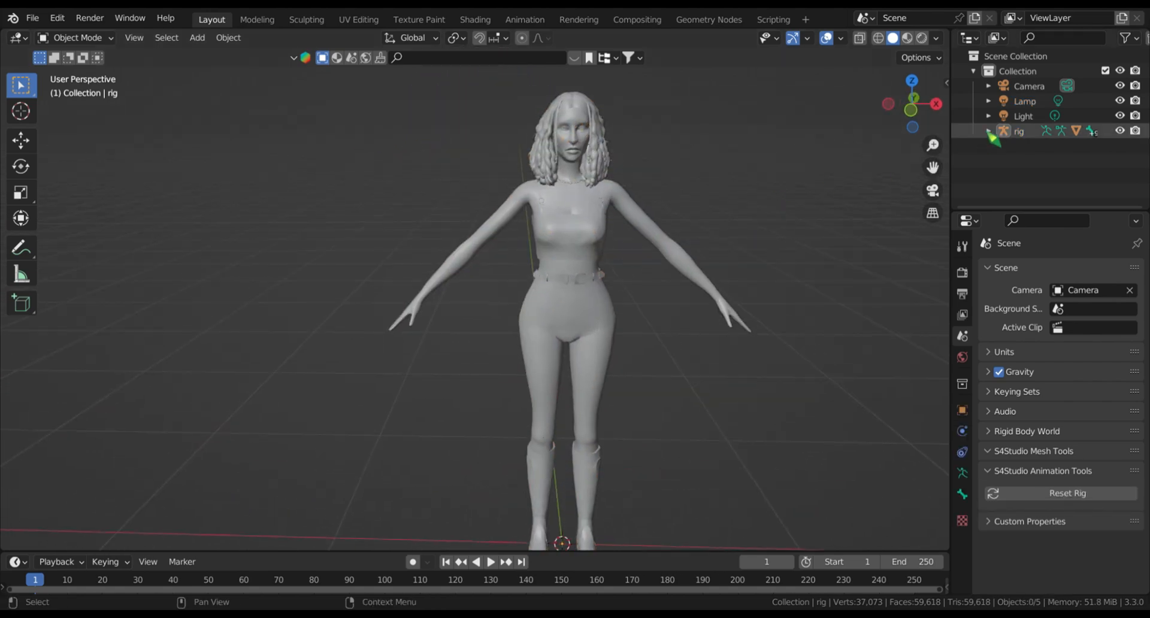
Step: Delete the imported Lamp object from the scene collection
left_click(1025, 117)
left_click(1025, 102)
right_click(1026, 102)
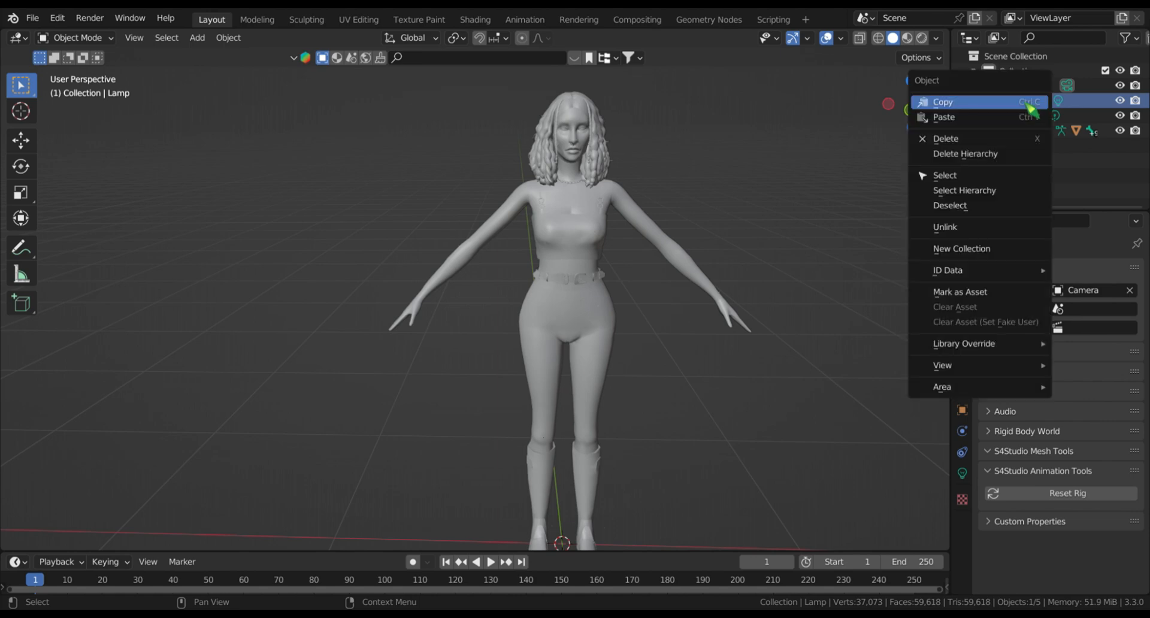
left_click(982, 139)
Step: Preview the Sim in Material Preview, Rendered and Wireframe shading, and return the viewport to Solid
left_click_drag(933, 167, 911, 167)
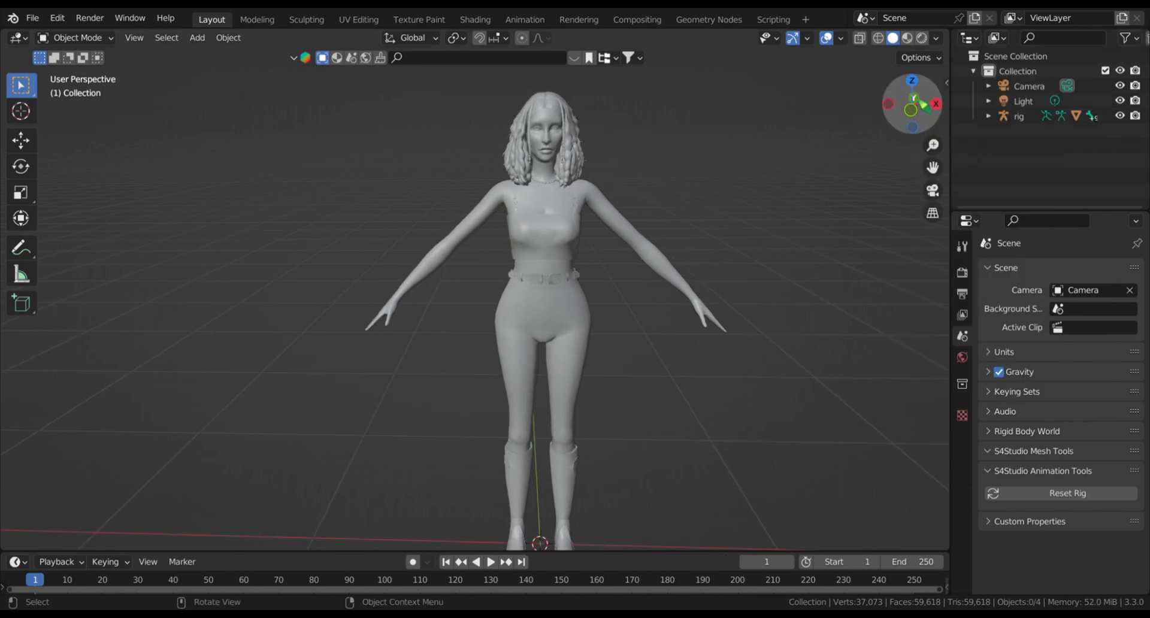
left_click(907, 39)
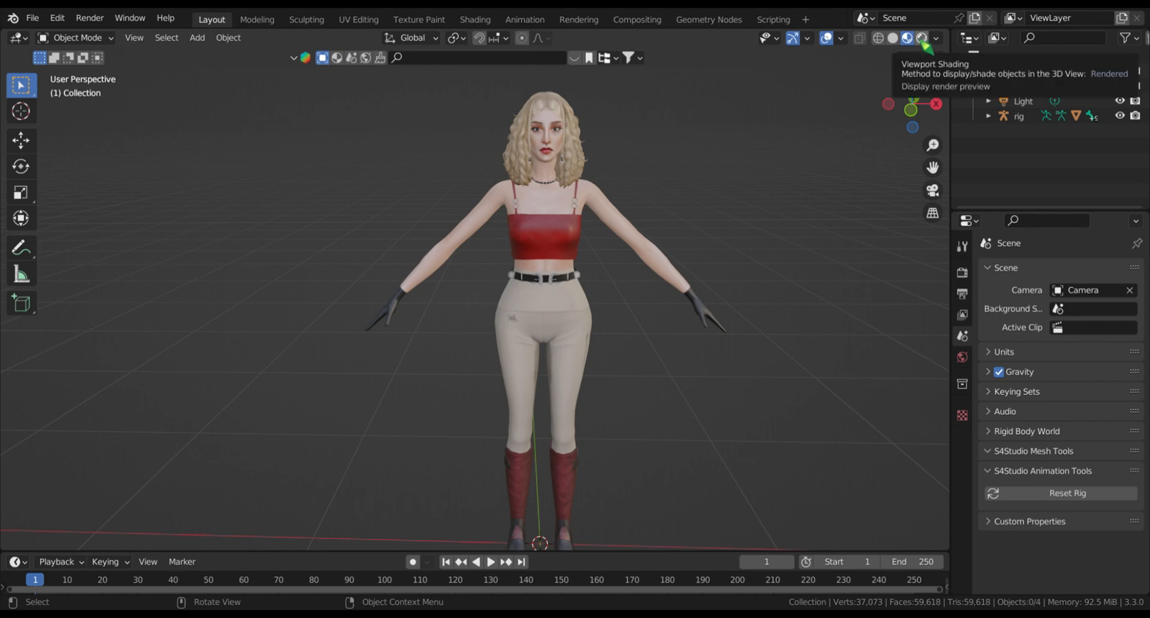
left_click(922, 39)
left_click(878, 38)
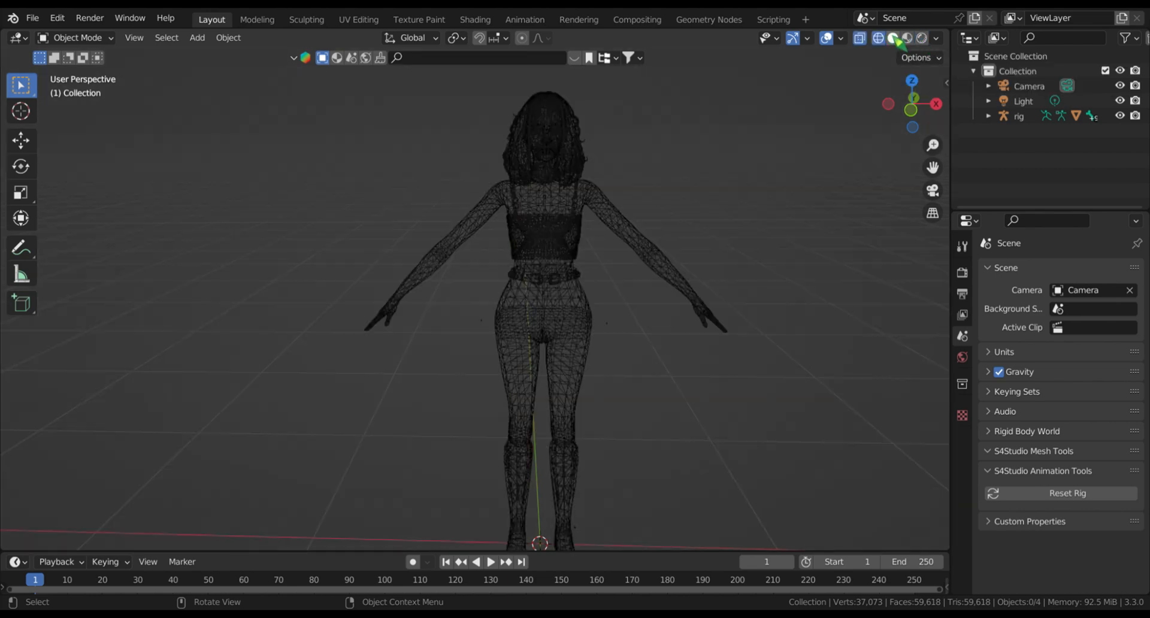
left_click(893, 38)
Step: Widen the Outliner and rename the rig object to "feliciya 1"
left_click_drag(956, 137, 722, 137)
double_click(806, 116)
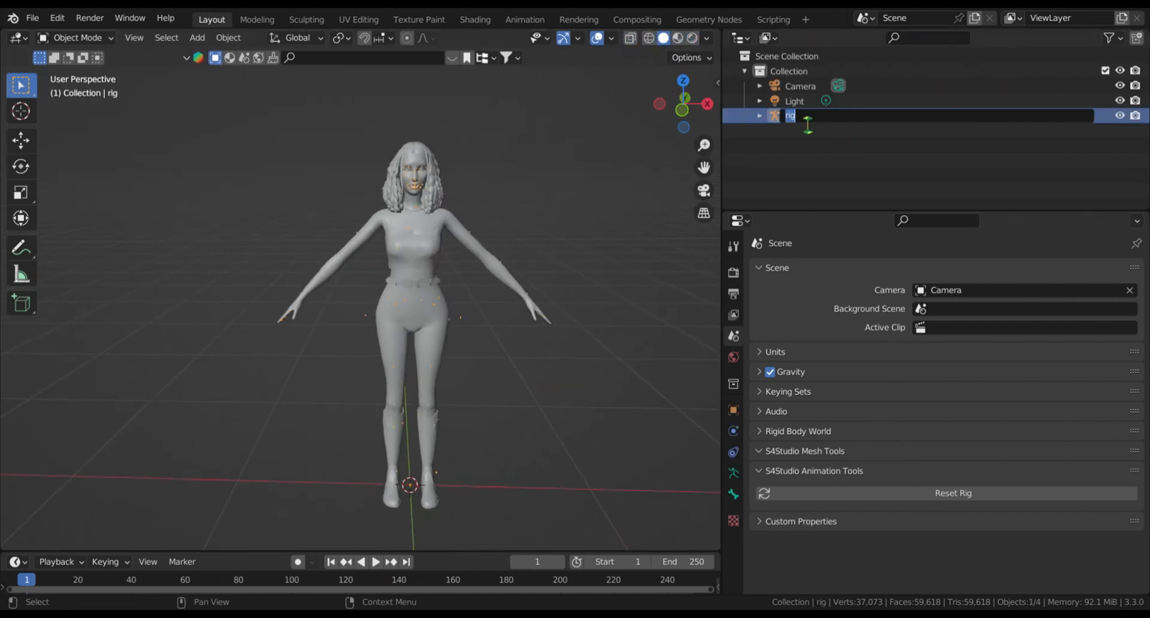
type("feliciya 1")
key("Return")
left_click(805, 116)
left_click(760, 101)
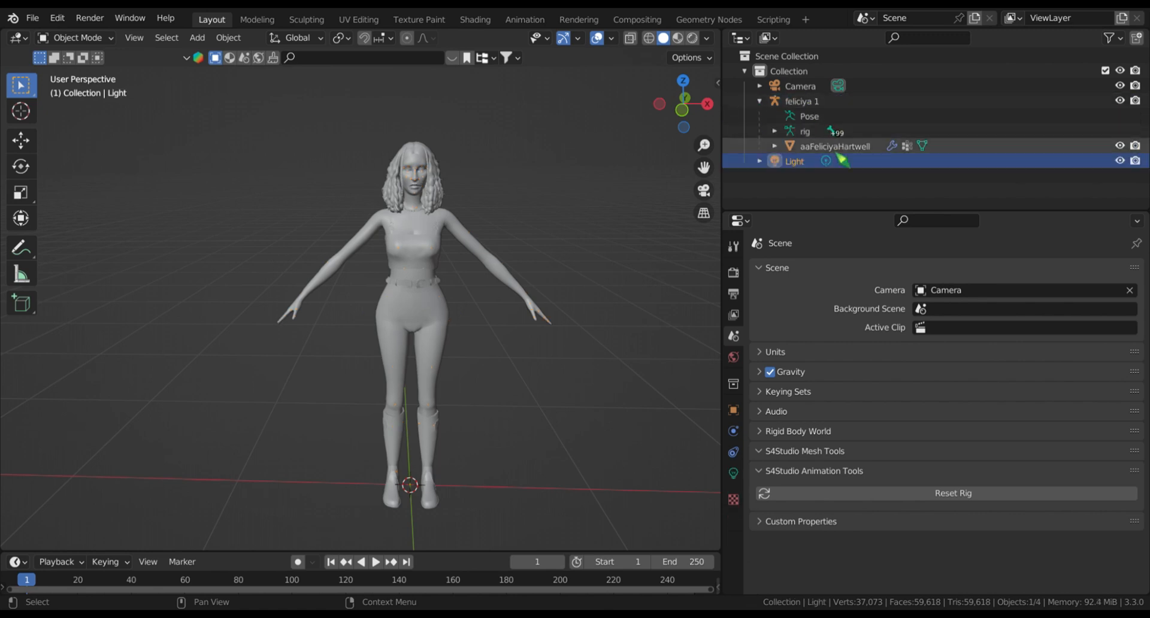
left_click(760, 100)
left_click(32, 18)
mouse_move(90, 221)
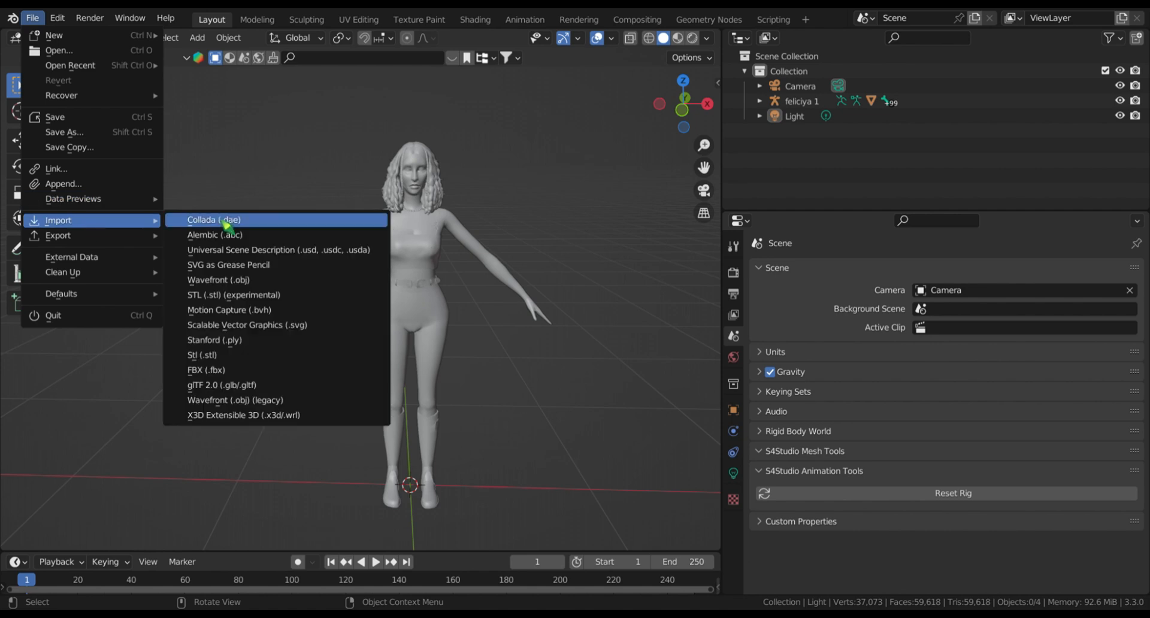
key("Escape")
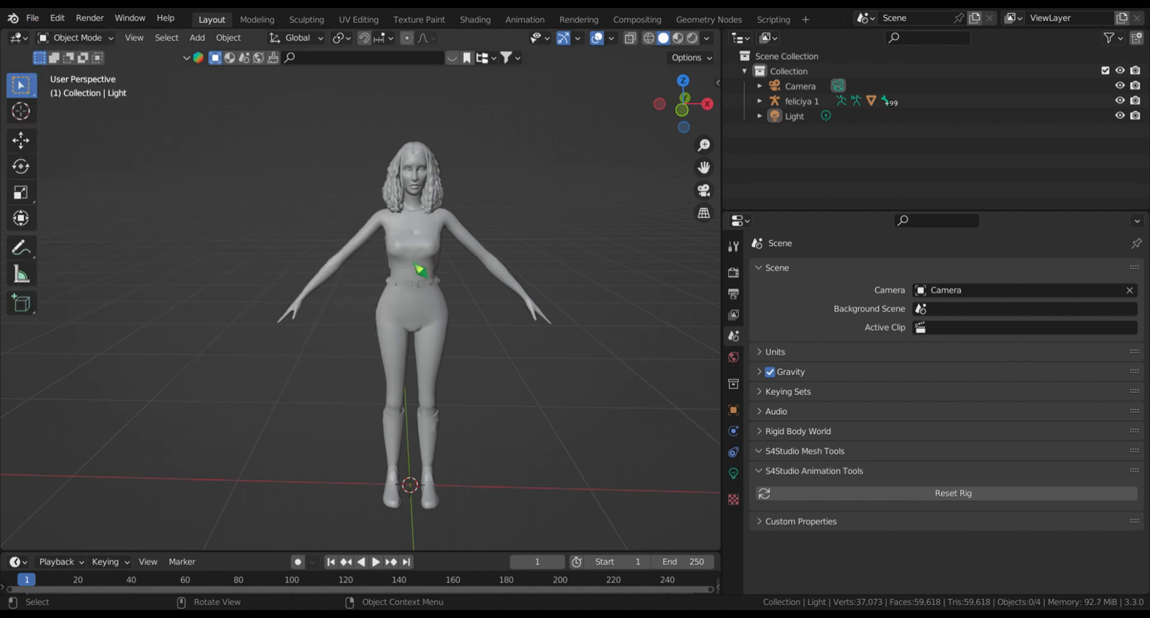
Step: Select the Sim's mesh under feliciya 1 and show its material properties with the viewport in Material Preview shading
left_click(759, 101)
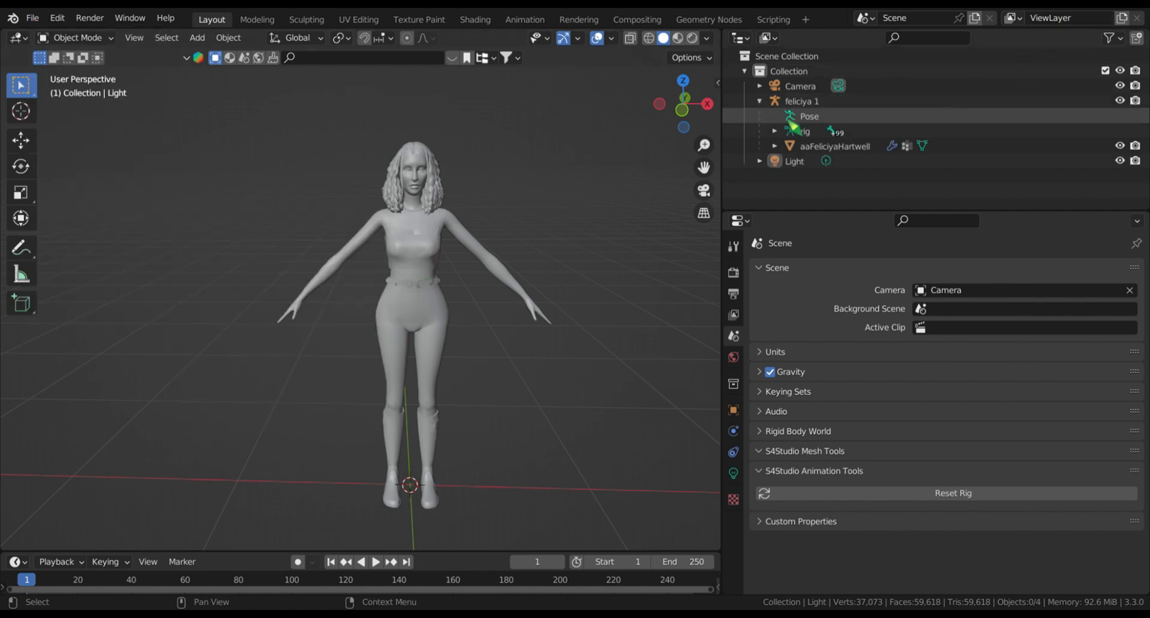
left_click(816, 146)
left_click(678, 38)
left_click(733, 536)
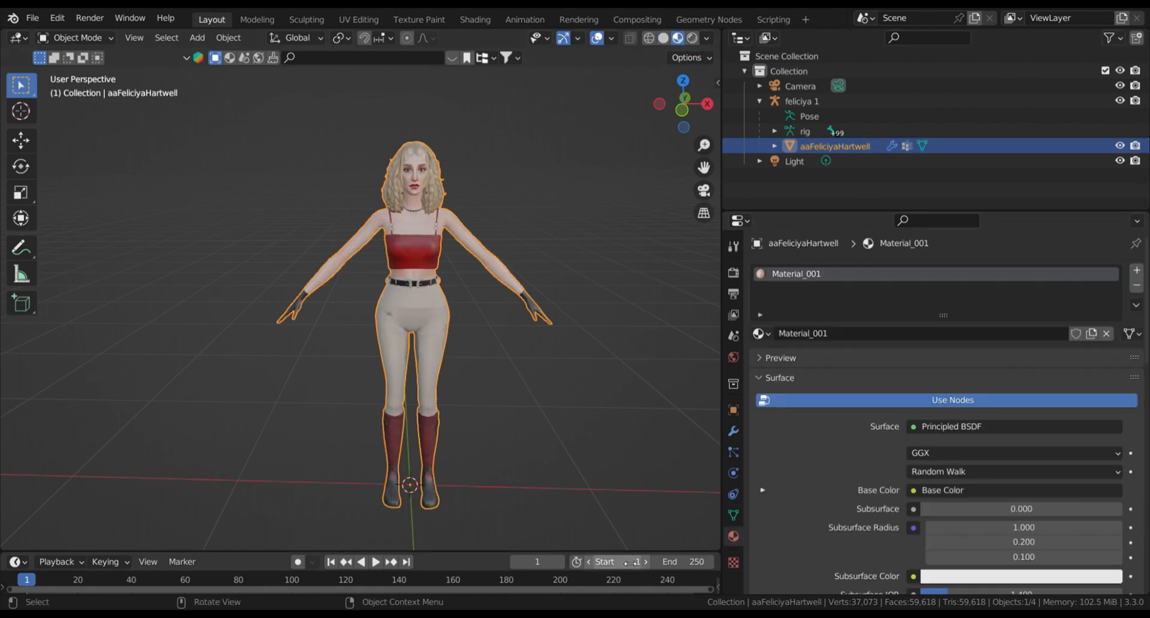
Step: Enlarge the timeline area and change it into a Shader Editor
left_click_drag(623, 552, 623, 188)
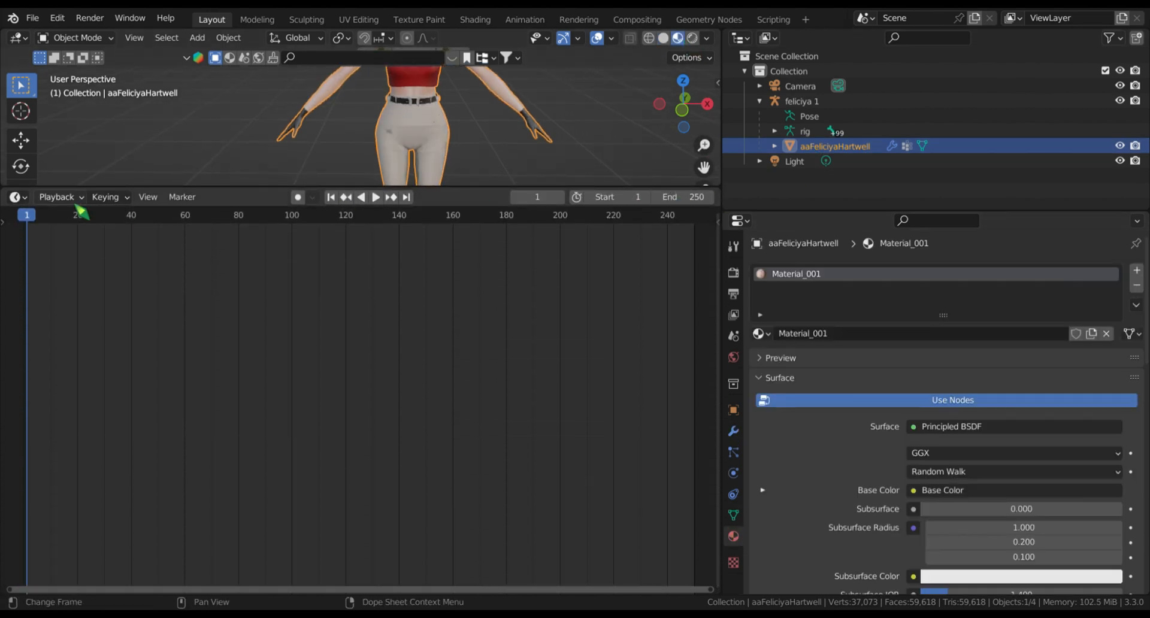
left_click(18, 197)
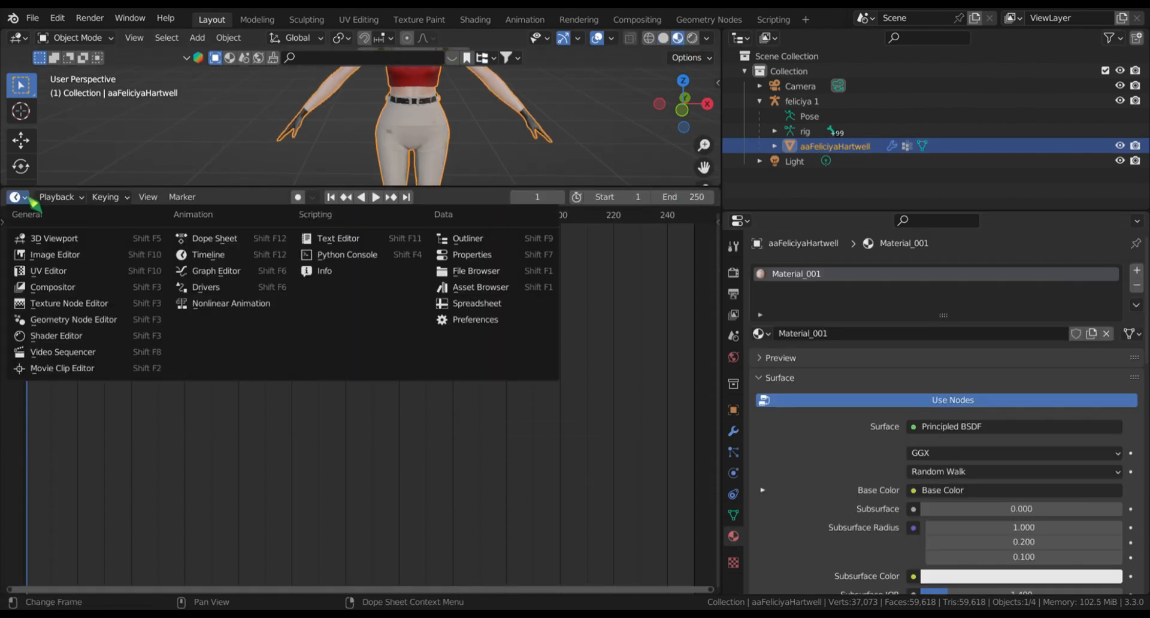
left_click(84, 336)
Step: Link the Specular texture node's Color output to the Principled BSDF's Specular input
scroll(423, 464, "up", 3)
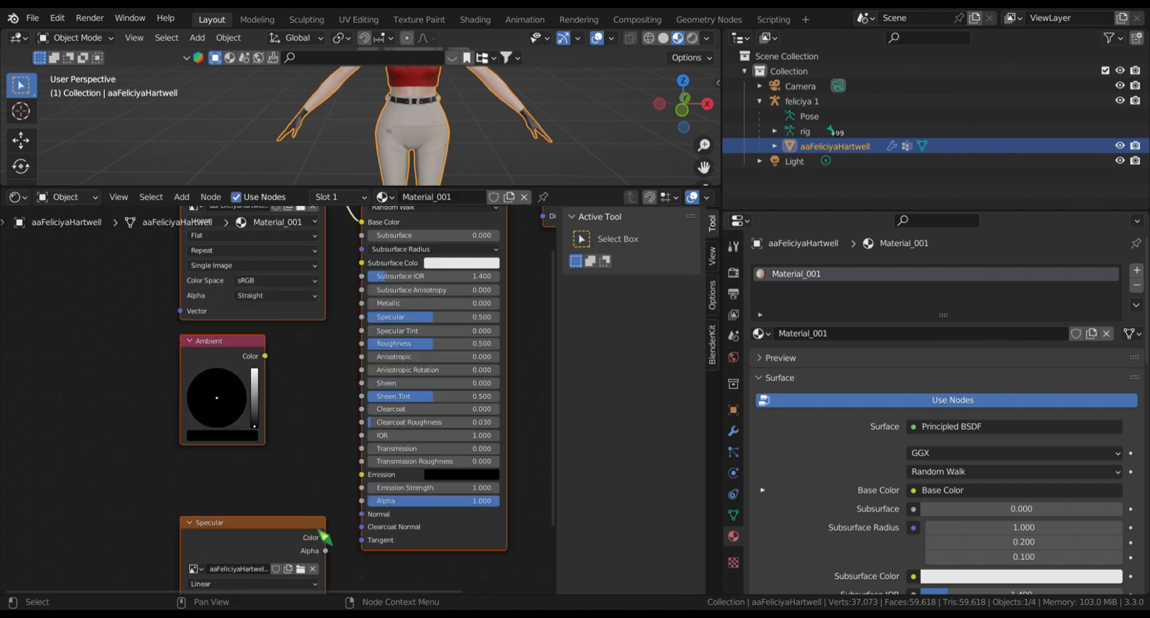
left_click_drag(327, 529, 362, 317)
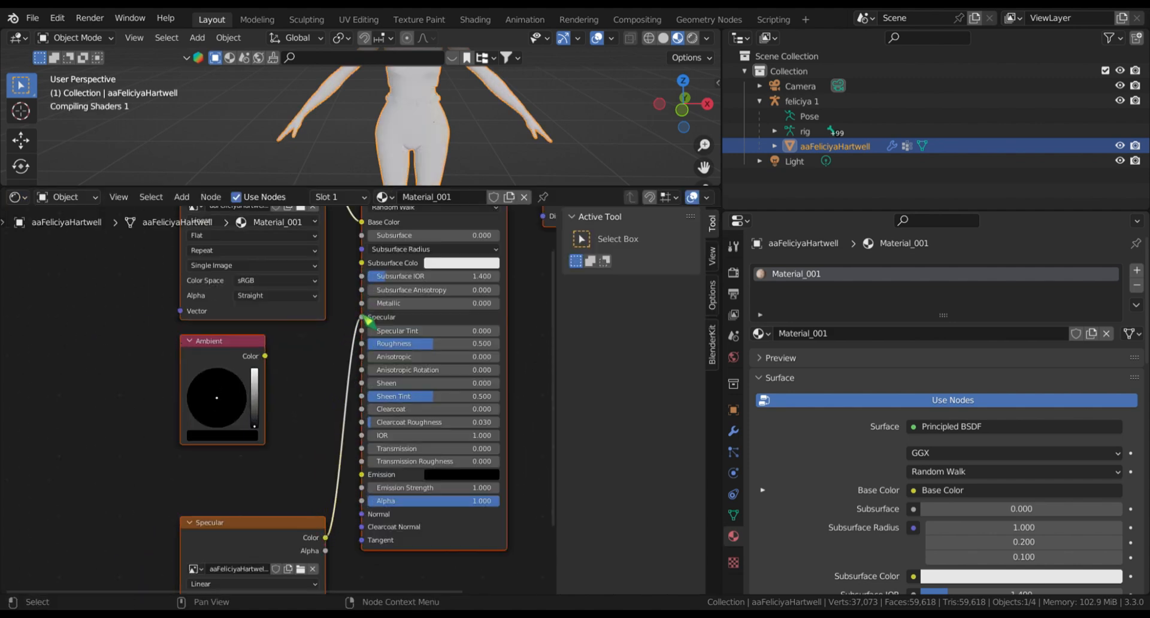
Step: Add a Mix Shader node between the Principled BSDF and the Material Output
scroll(346, 333, "down", 1)
middle_click_drag(496, 303, 313, 475)
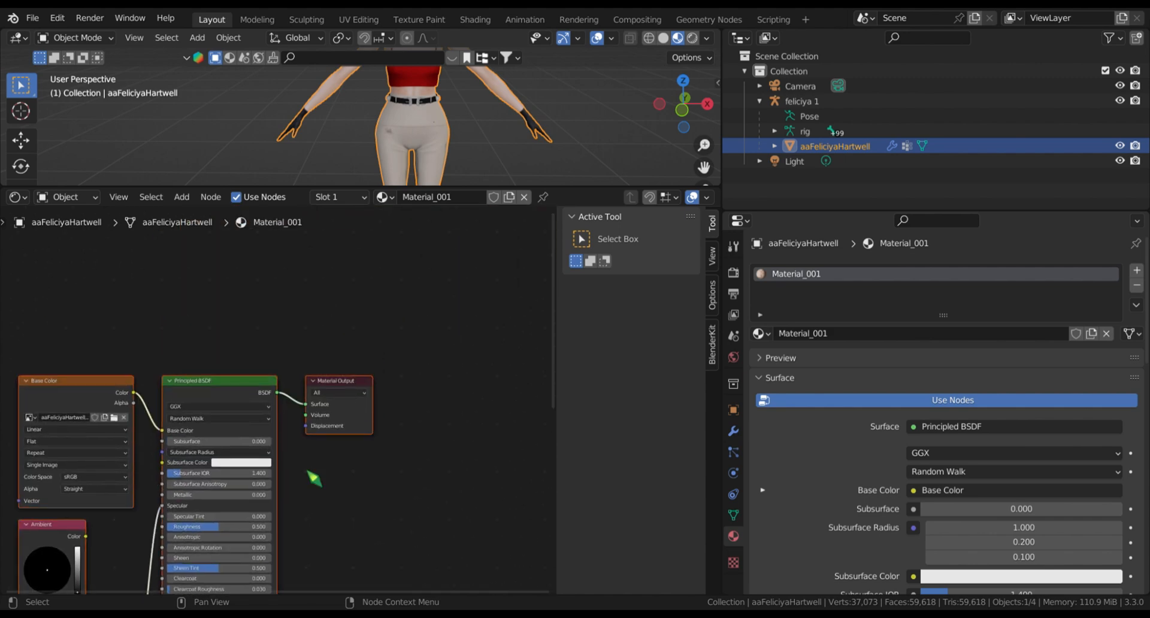
left_click(181, 196)
mouse_move(218, 265)
left_click(360, 356)
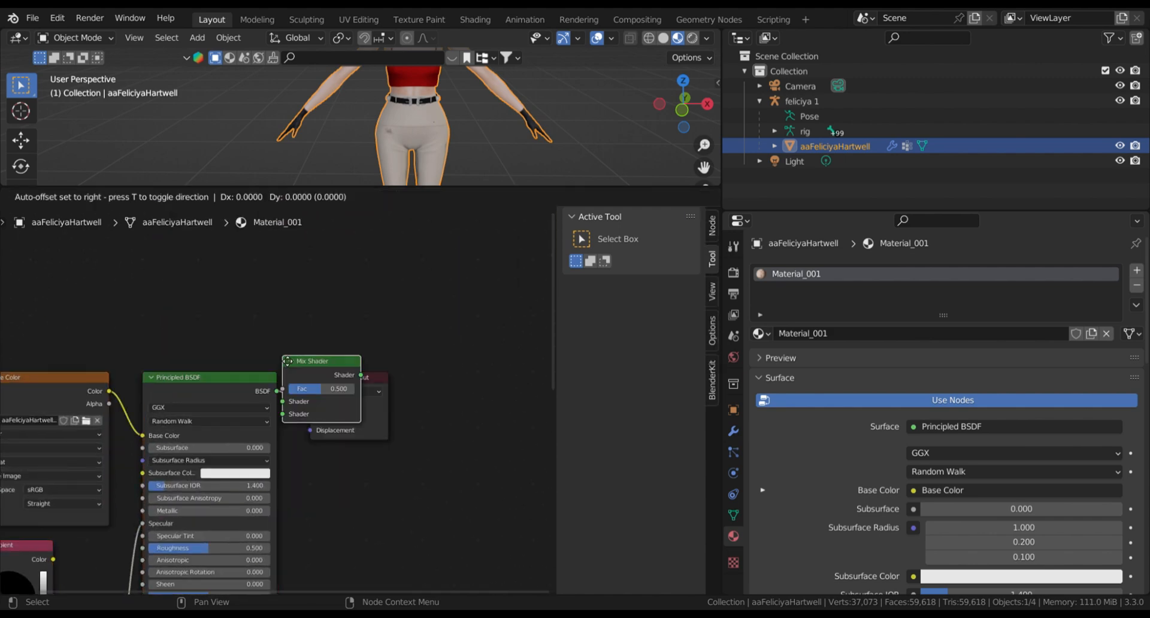
left_click(328, 377)
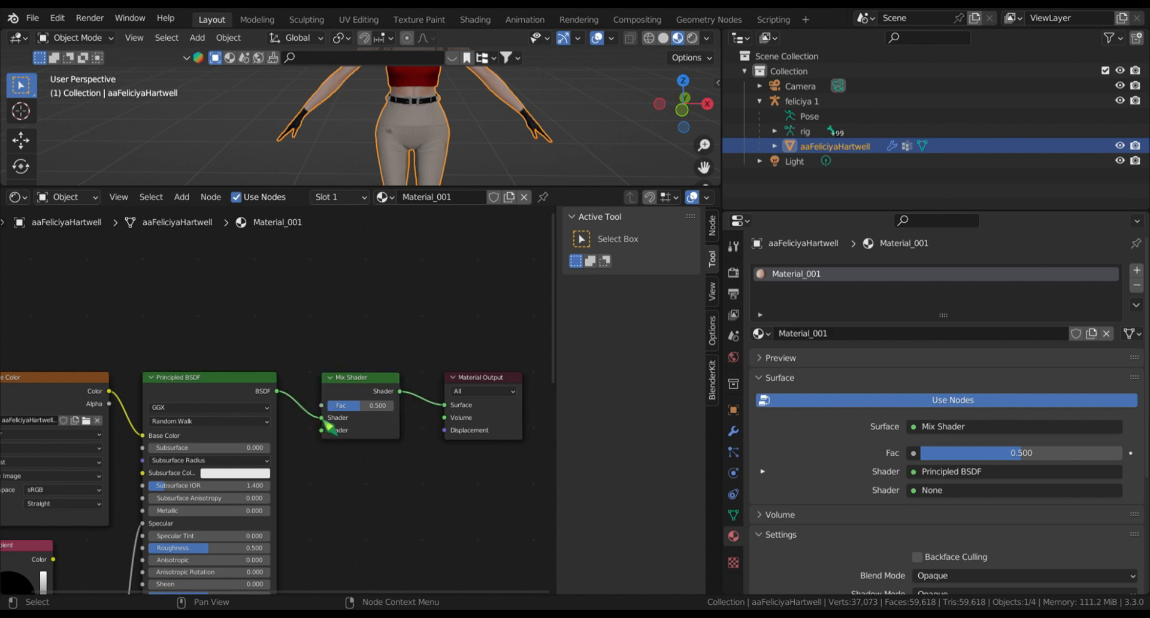
Step: Move the Principled BSDF link to the Mix Shader's second Shader input and connect the Base Color texture's Alpha to Fac
left_click_drag(322, 418, 329, 431)
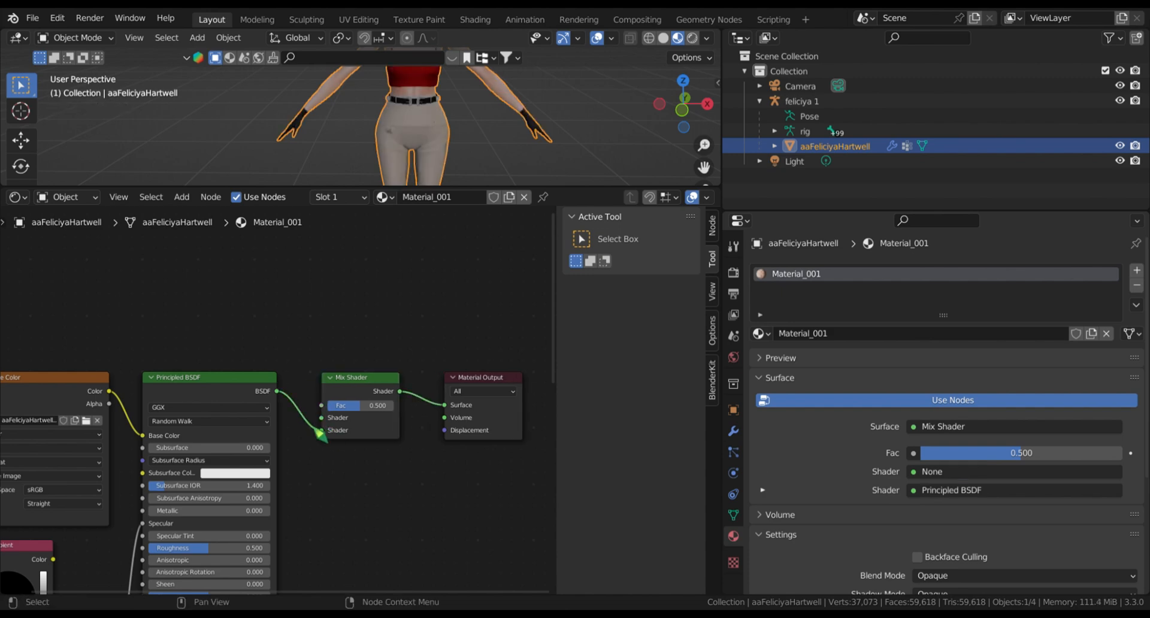
left_click_drag(115, 409, 330, 407)
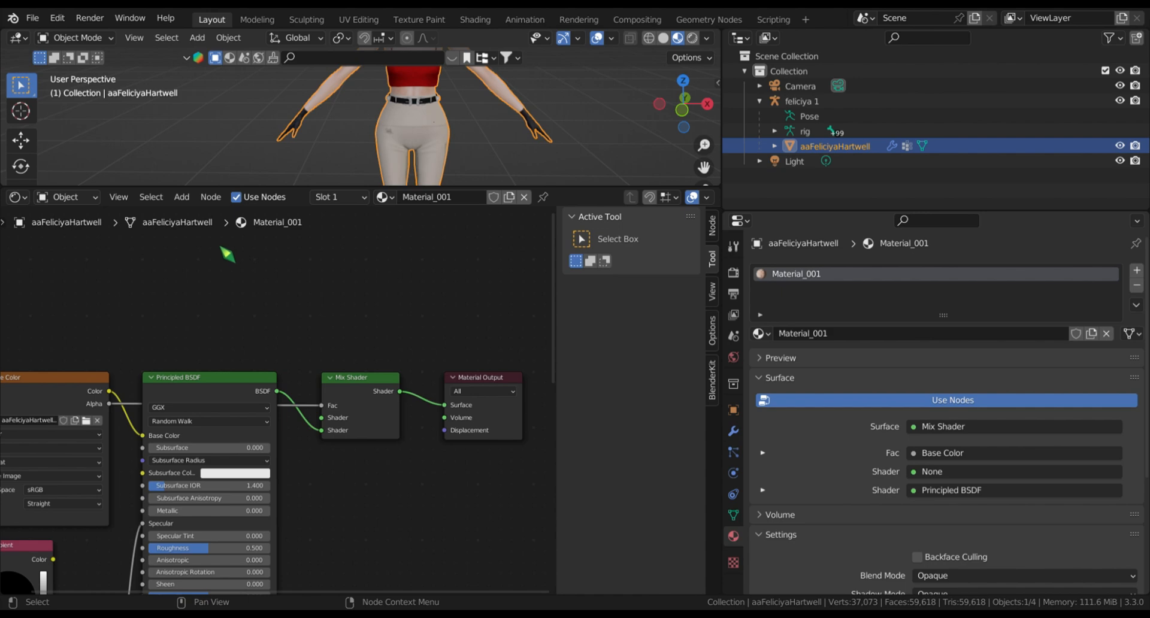
Step: Add a Transparent BSDF node above the Principled BSDF and link its BSDF output to the Mix Shader's first Shader input
left_click(181, 196)
mouse_move(208, 267)
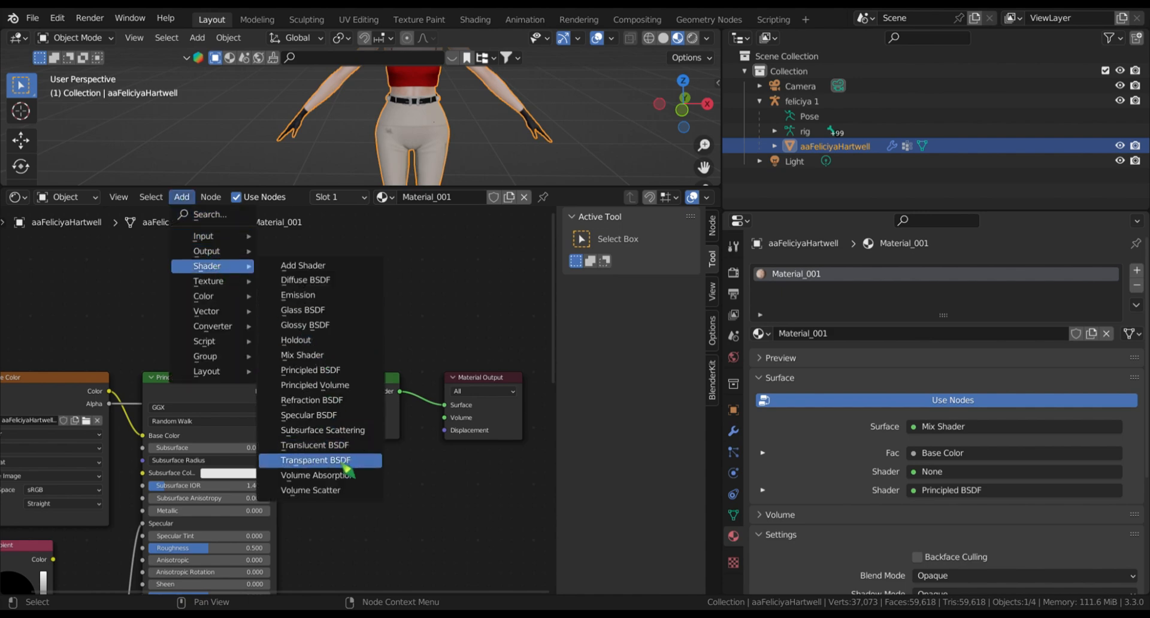
left_click(315, 460)
left_click(159, 296)
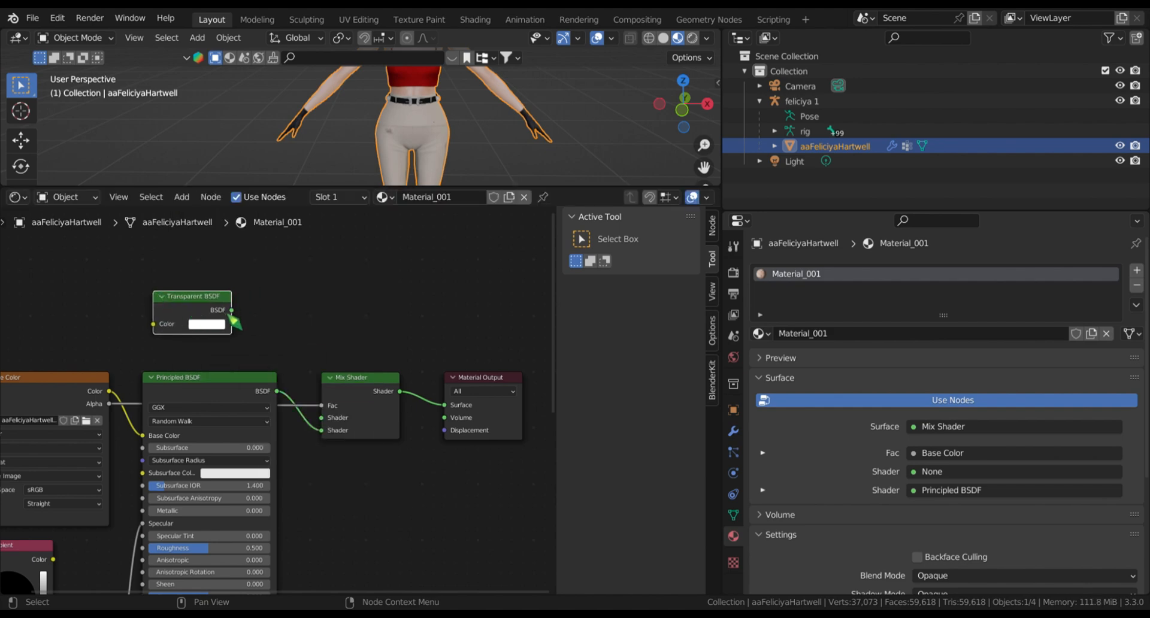
left_click_drag(231, 310, 329, 422)
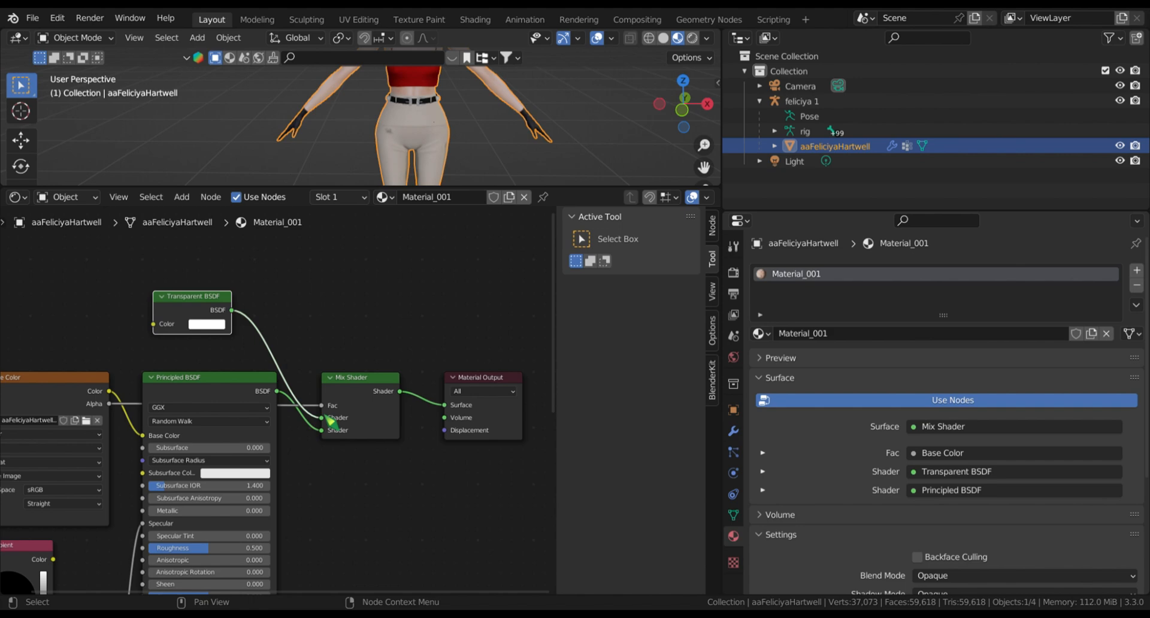
Step: Shrink the Shader Editor to enlarge the 3D viewport and collapse the feliciya 1 hierarchy
left_click_drag(566, 193, 531, 506)
left_click(759, 102)
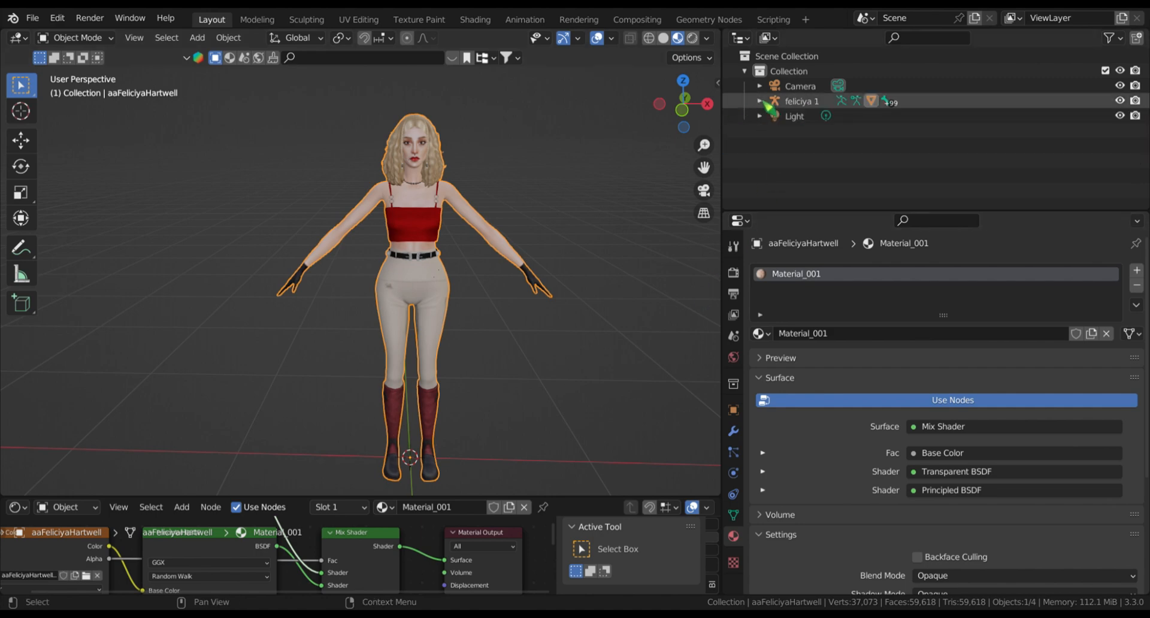
left_click(40, 20)
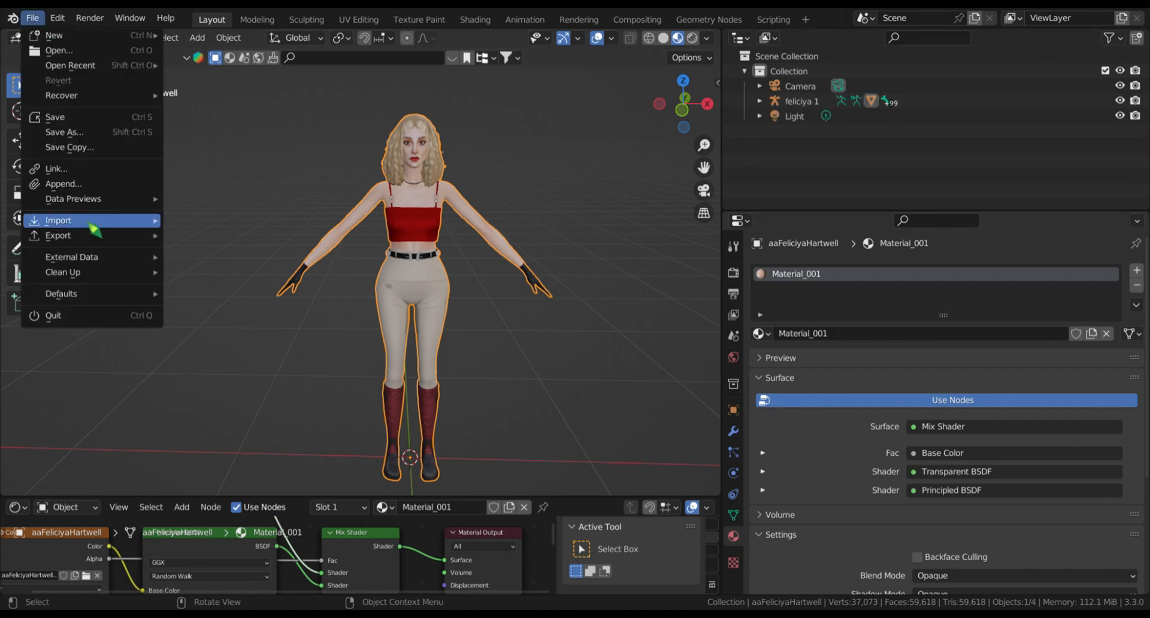
mouse_move(93, 223)
key("Escape")
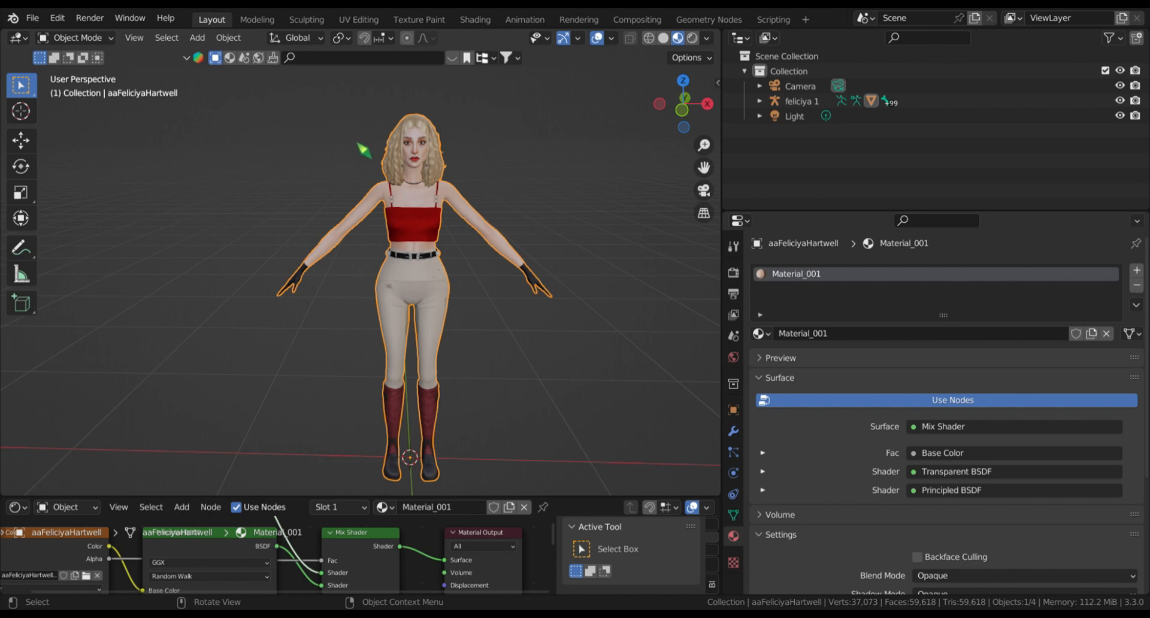
Step: Rename the second Sim's imported rig as feliciya 2
double_click(803, 130)
type("fe")
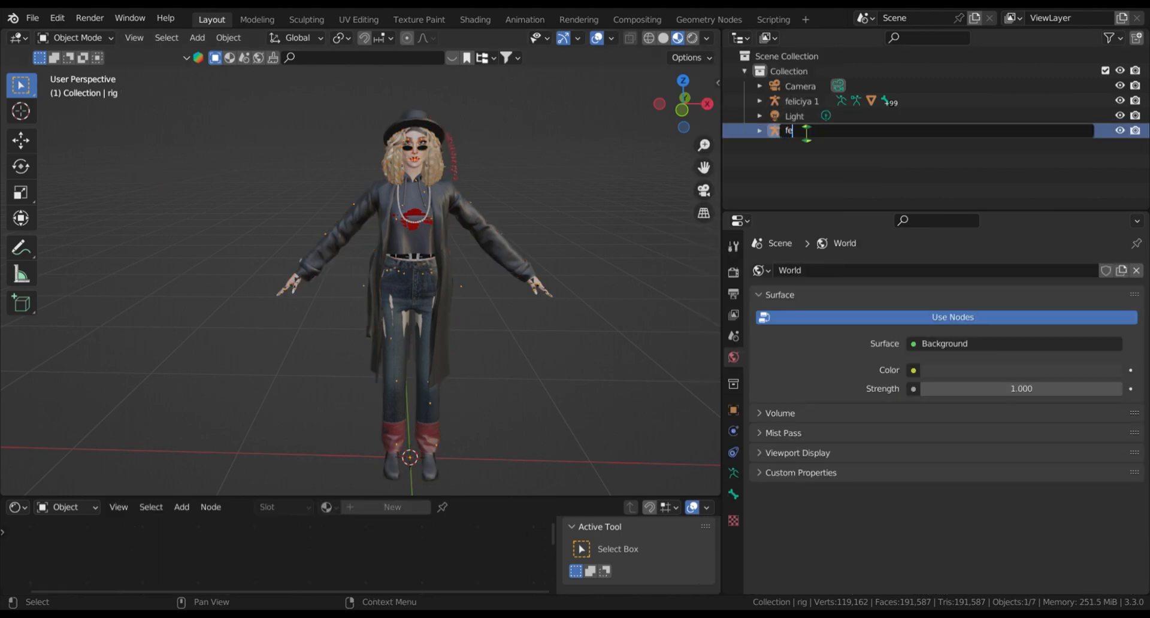
type("liciya 2")
key("Return")
Step: Select feliciya 2's body mesh, enlarge the Shader Editor and link the Specular texture's Color to the Principled BSDF's Specular input
left_click(760, 116)
left_click(842, 176)
left_click(861, 163)
left_click_drag(539, 496, 539, 73)
scroll(409, 288, "down", 2)
middle_click_drag(341, 405, 532, 320)
left_click_drag(334, 501, 365, 315)
Step: Insert a Mix Shader in the body material, with the Principled BSDF on the second Shader input and the Base Color Alpha on Fac
left_click(181, 84)
left_click(301, 242)
left_click(401, 336)
left_click_drag(366, 356, 365, 371)
left_click_drag(117, 361, 365, 341)
Step: Add a Transparent BSDF to the body material and link it to the Mix Shader's first Shader input
left_click(182, 84)
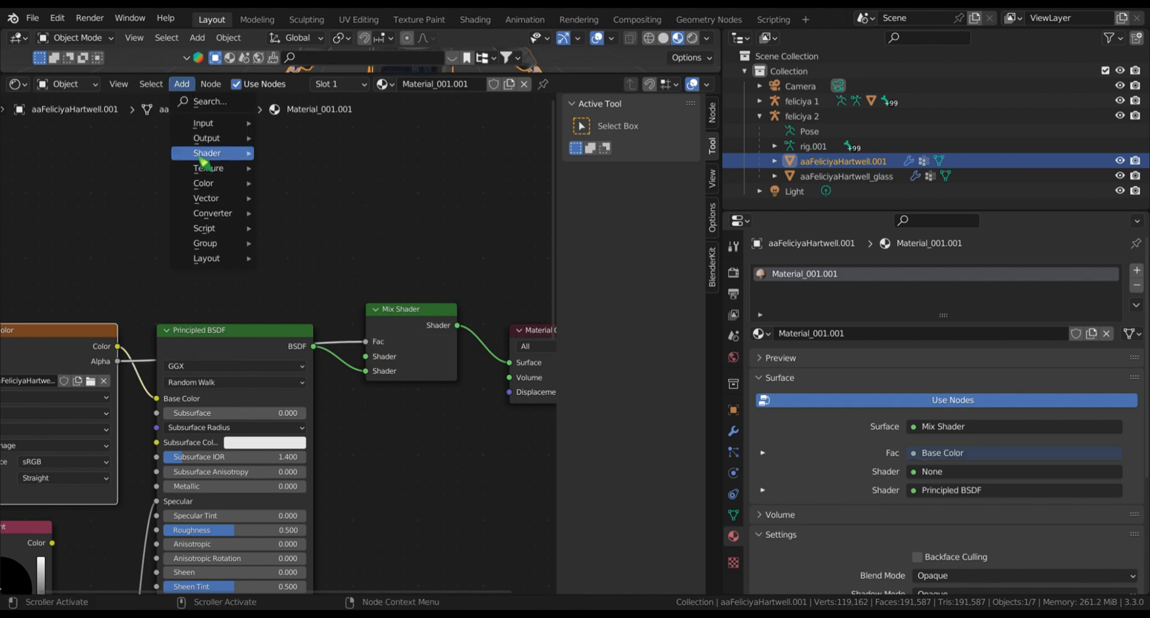
mouse_move(202, 154)
left_click(311, 333)
left_click(210, 258)
left_click_drag(268, 271, 365, 357)
Step: Insert a Mix Shader in the glass mesh's material, with the Principled BSDF on the second Shader input and Base Color Alpha on Fac
left_click(847, 176)
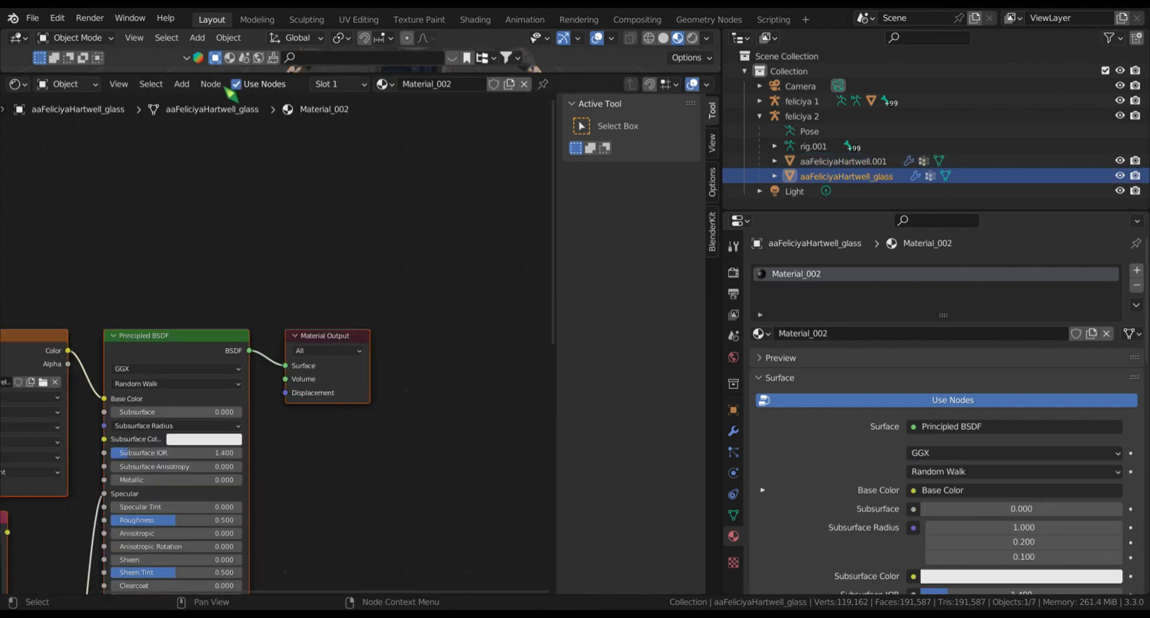
left_click(181, 84)
left_click(303, 241)
left_click(334, 335)
left_click_drag(298, 377, 298, 390)
left_click_drag(68, 364, 298, 364)
Step: Add a Transparent BSDF to the glass material and link it to the Mix Shader's first Shader input
left_click(181, 84)
left_click(316, 347)
left_click_drag(197, 272, 298, 378)
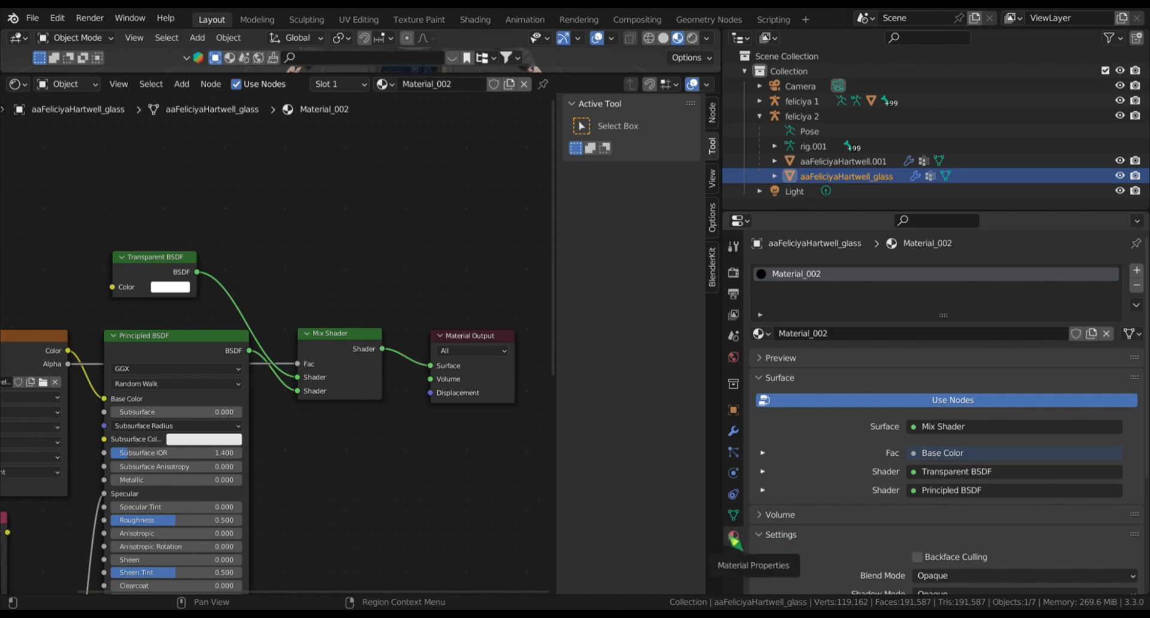
Step: Set the glass material's Blend Mode to Alpha Blend
scroll(863, 470, "down", 4)
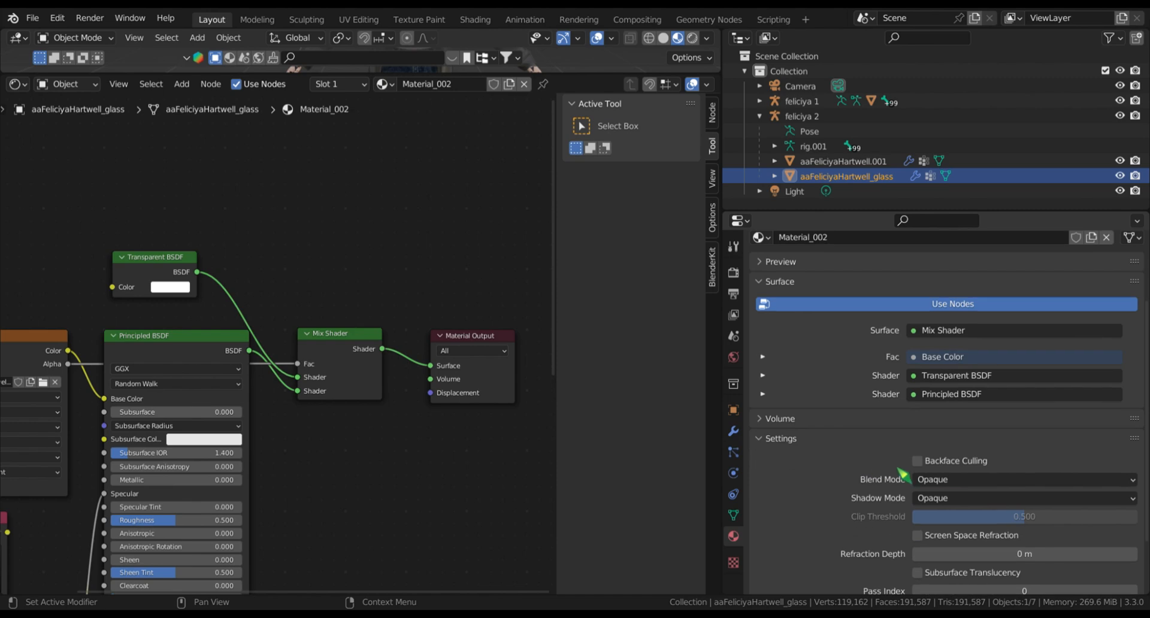
left_click(922, 482)
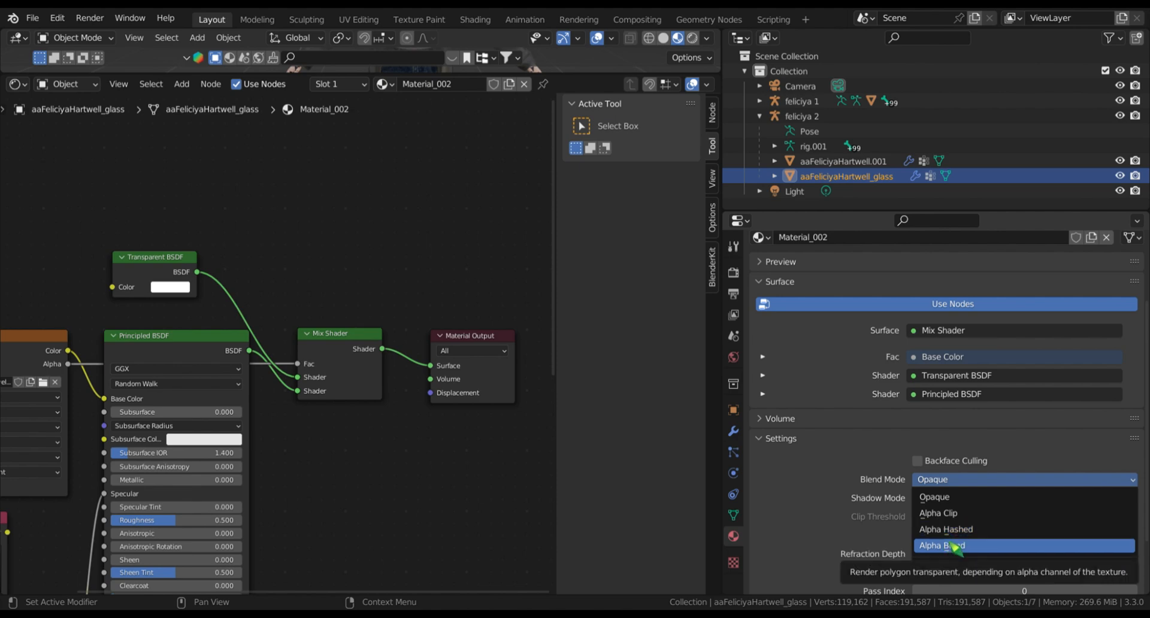
left_click(952, 546)
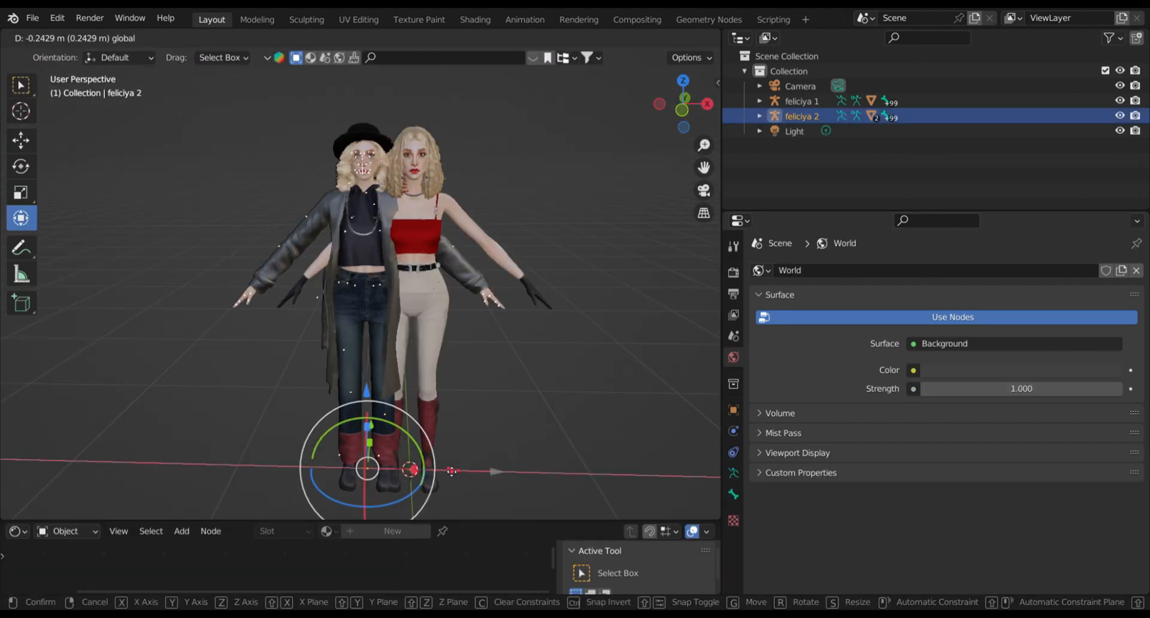
Step: Select the feliciya 1 rig and switch it to Pose Mode
scroll(689, 175, "up", 1)
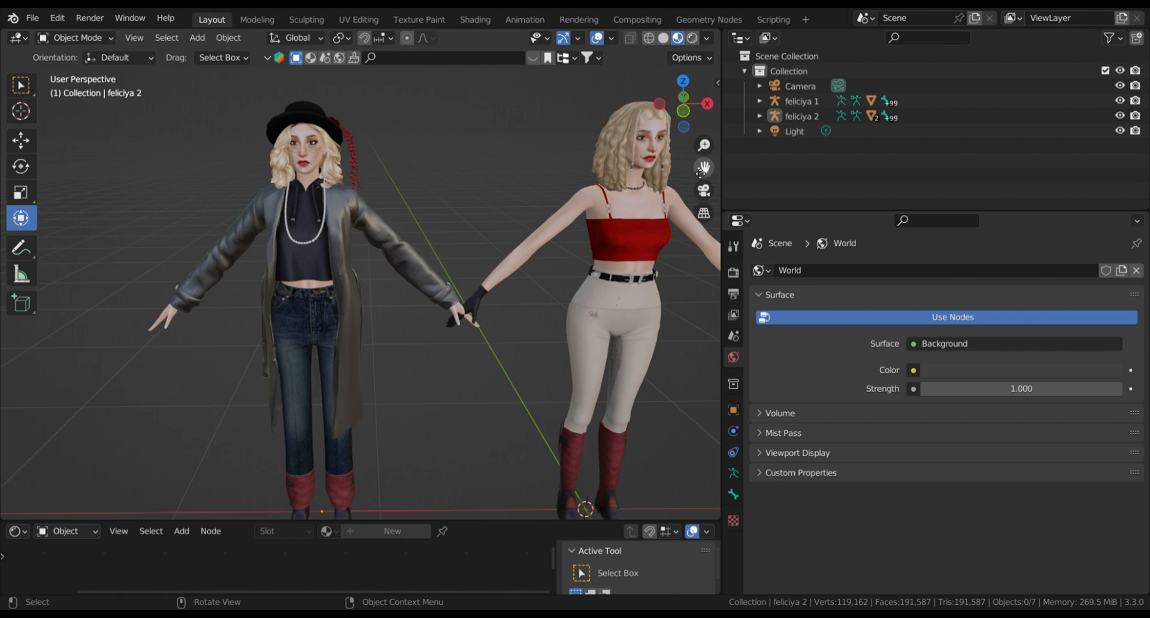
left_click_drag(700, 172, 596, 178)
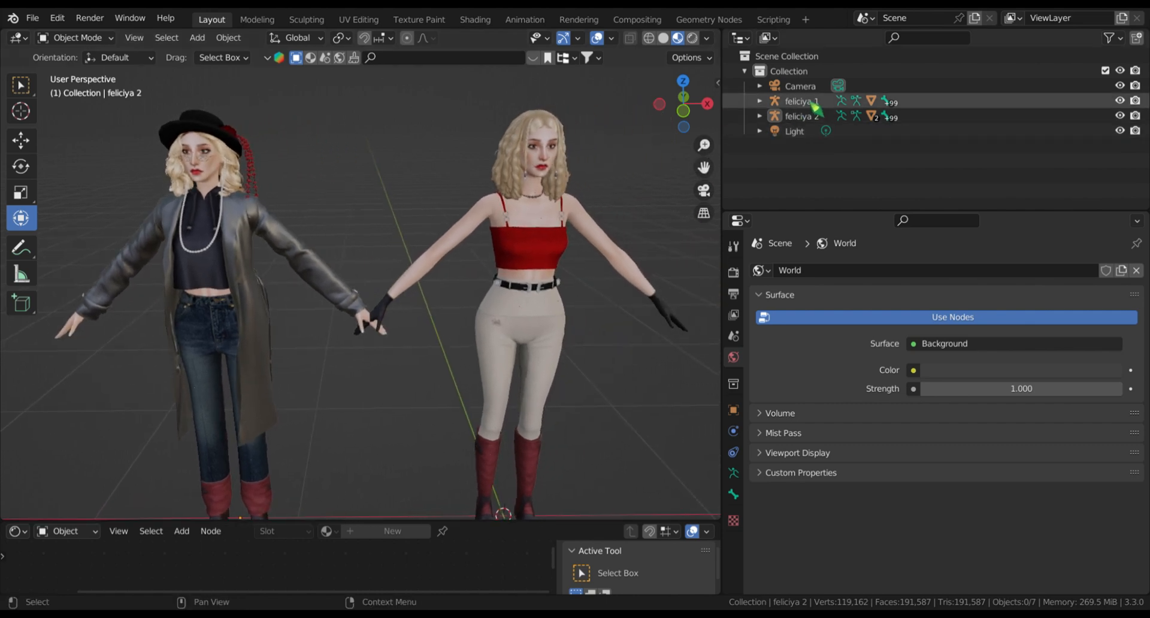
left_click(812, 104)
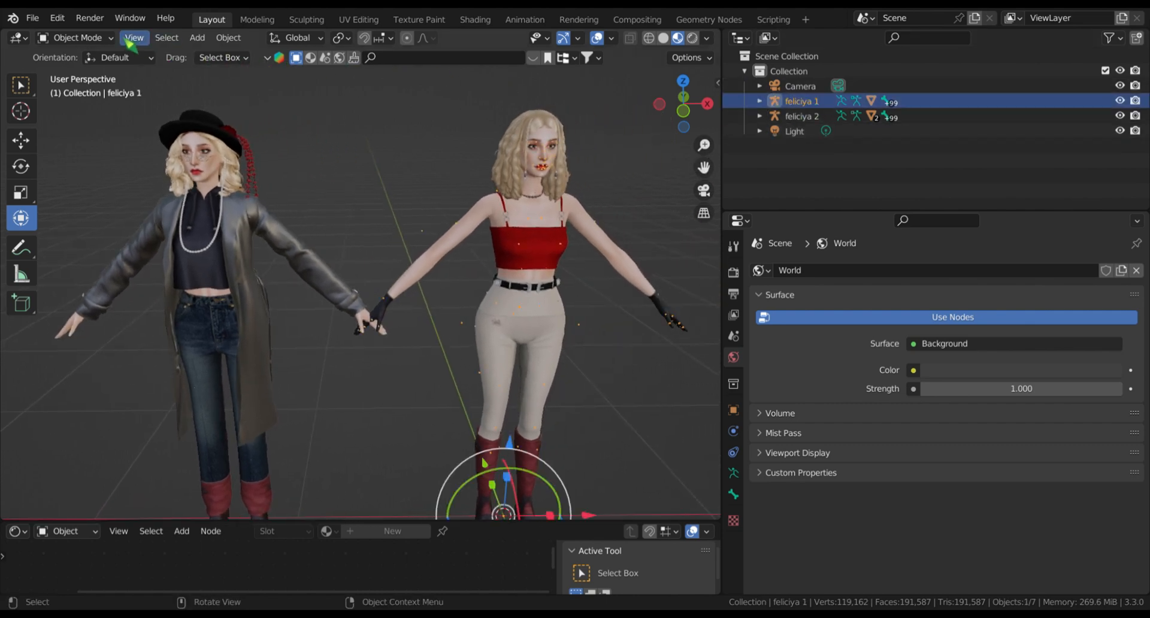
left_click(84, 37)
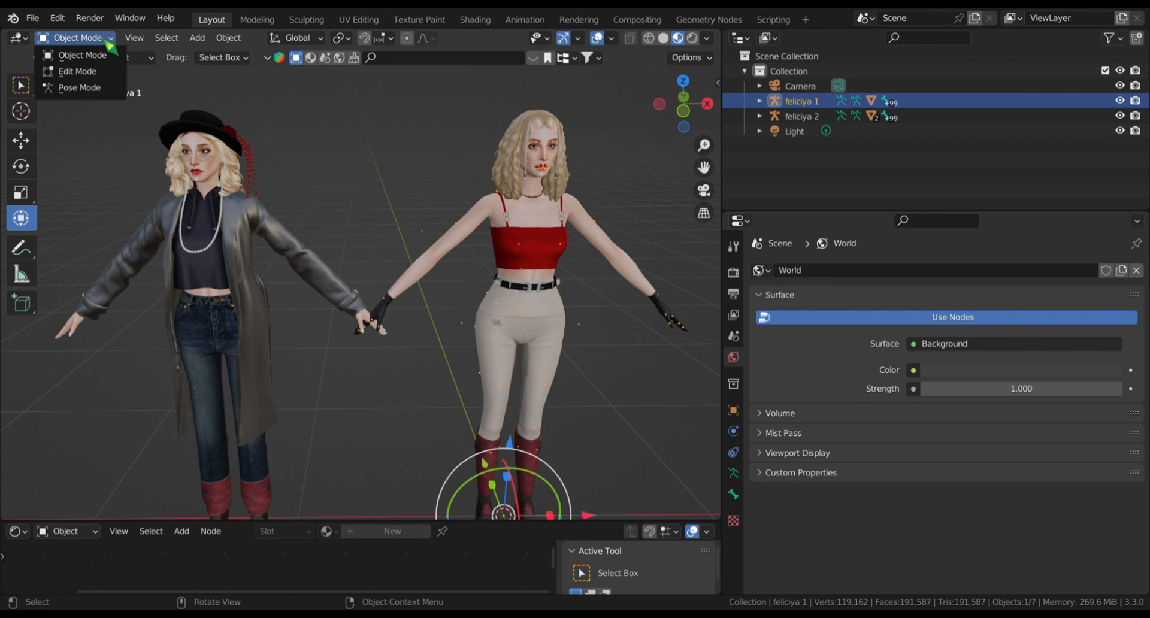
left_click(78, 88)
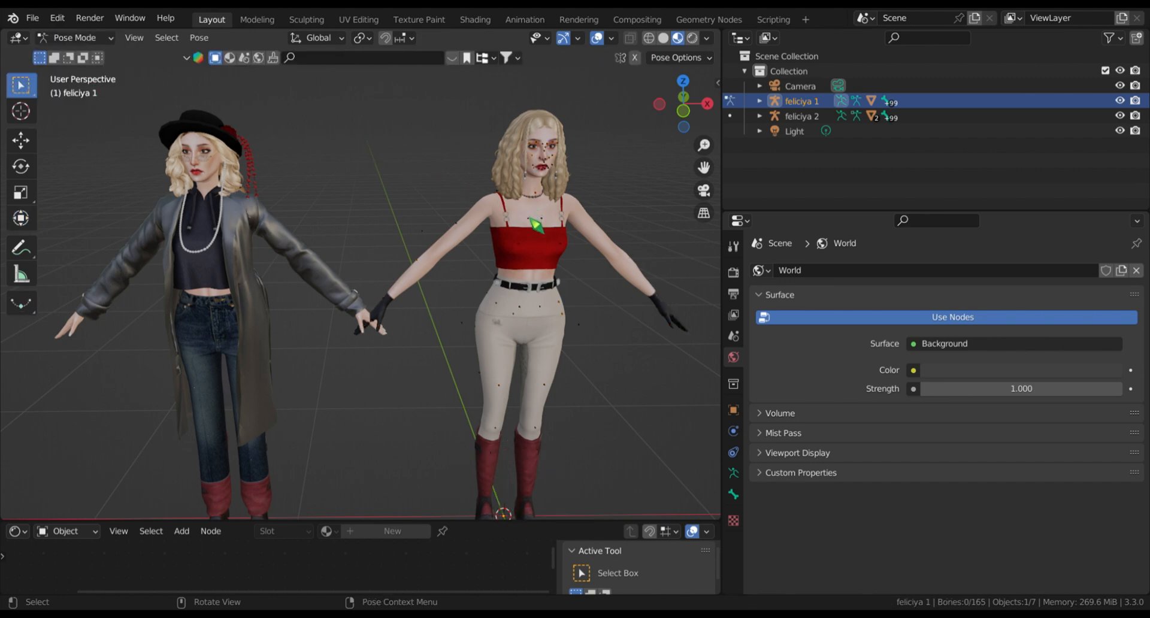
Step: Insert a Location, Rotation, Scale & Custom Properties keyframe on feliciya 1's right chest target bone
left_click(539, 214)
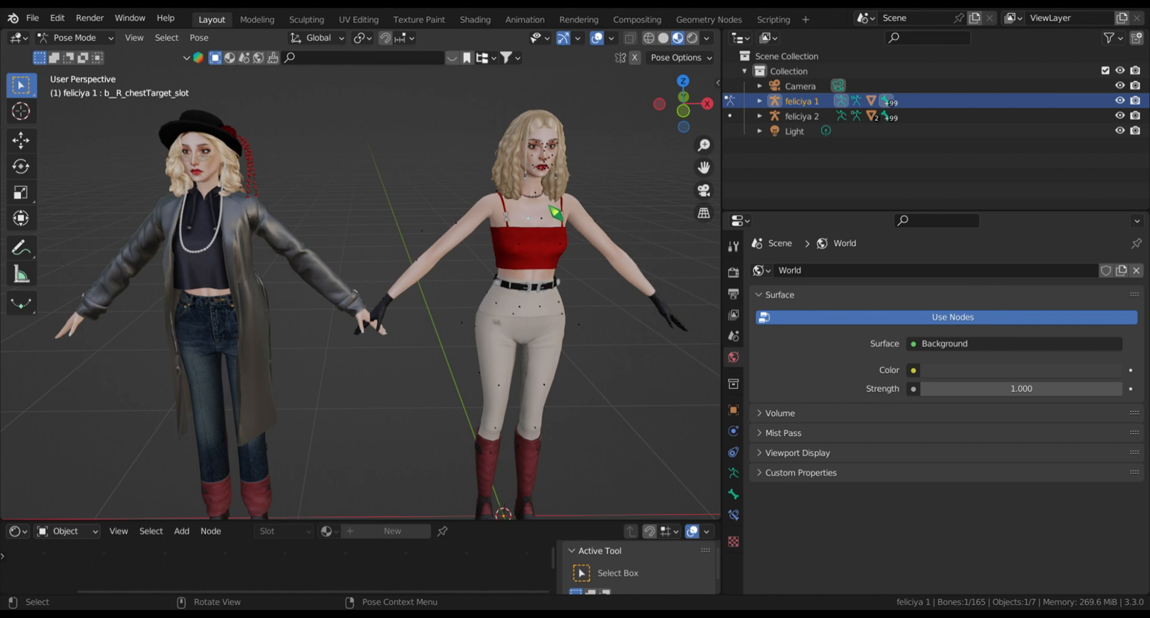
key("i")
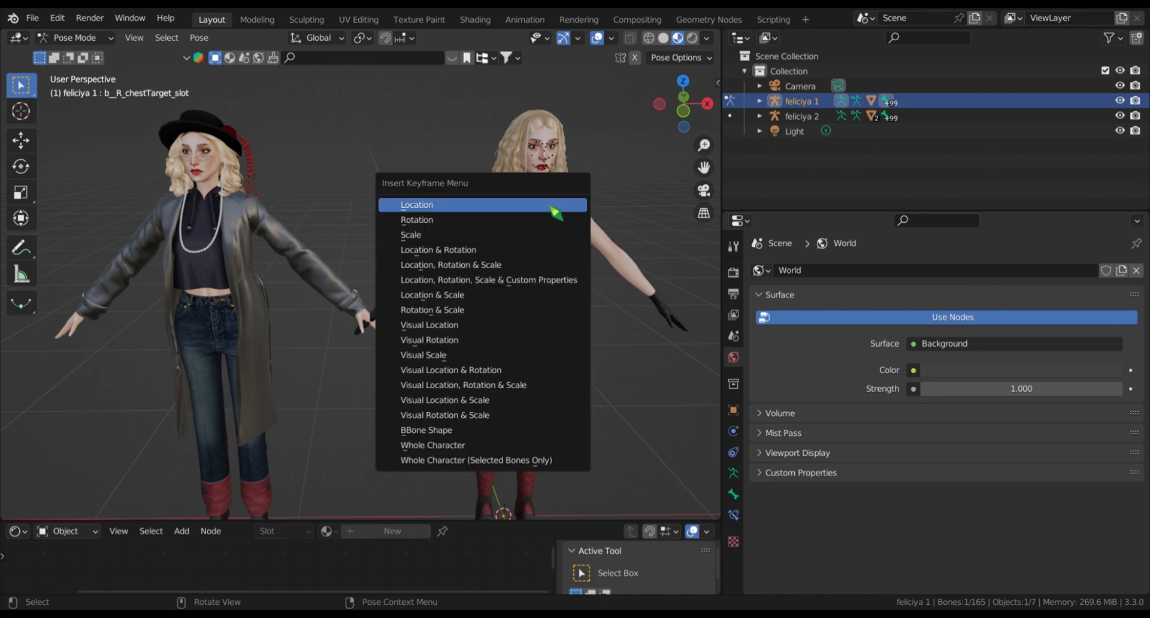
left_click(545, 282)
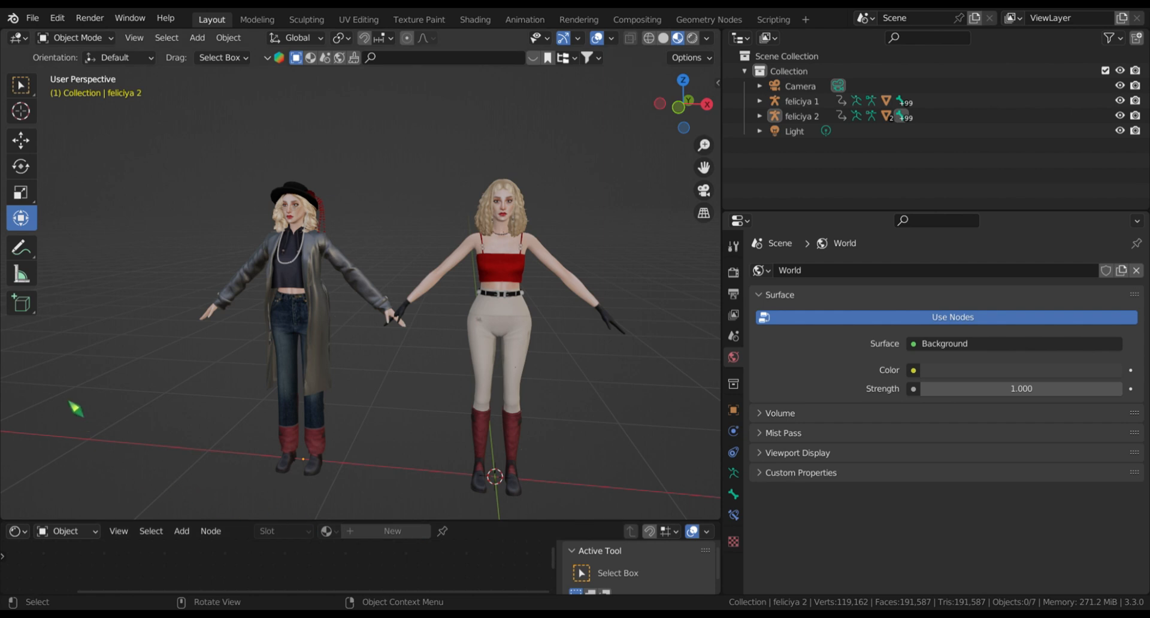
Step: Start appending the pose pack data from another Blender file
left_click(33, 18)
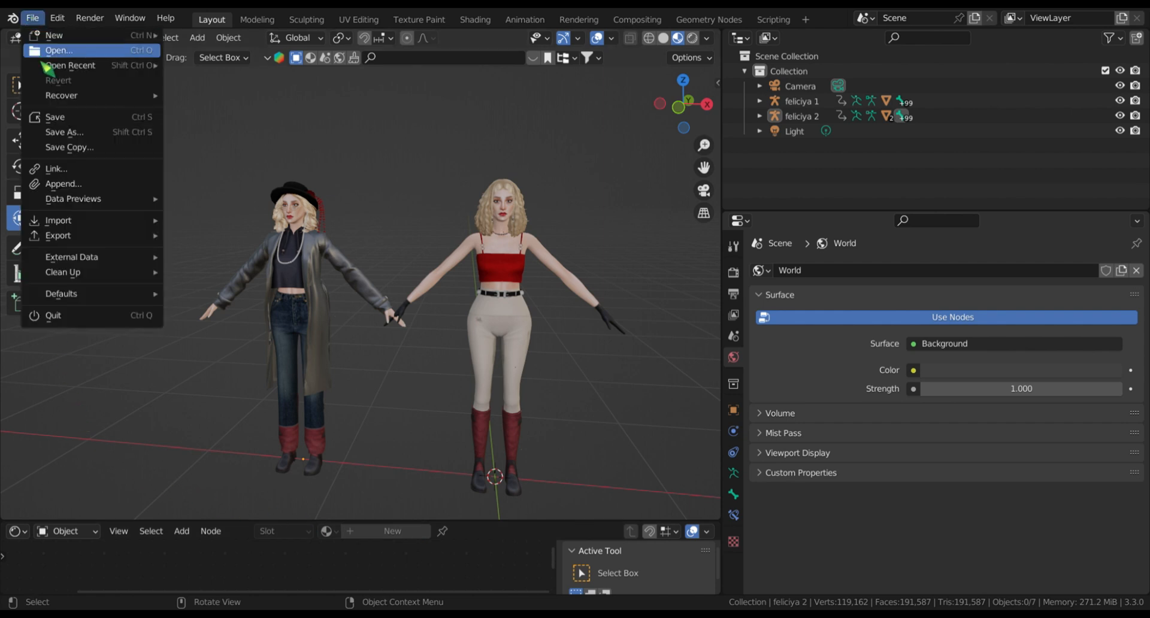
left_click(73, 190)
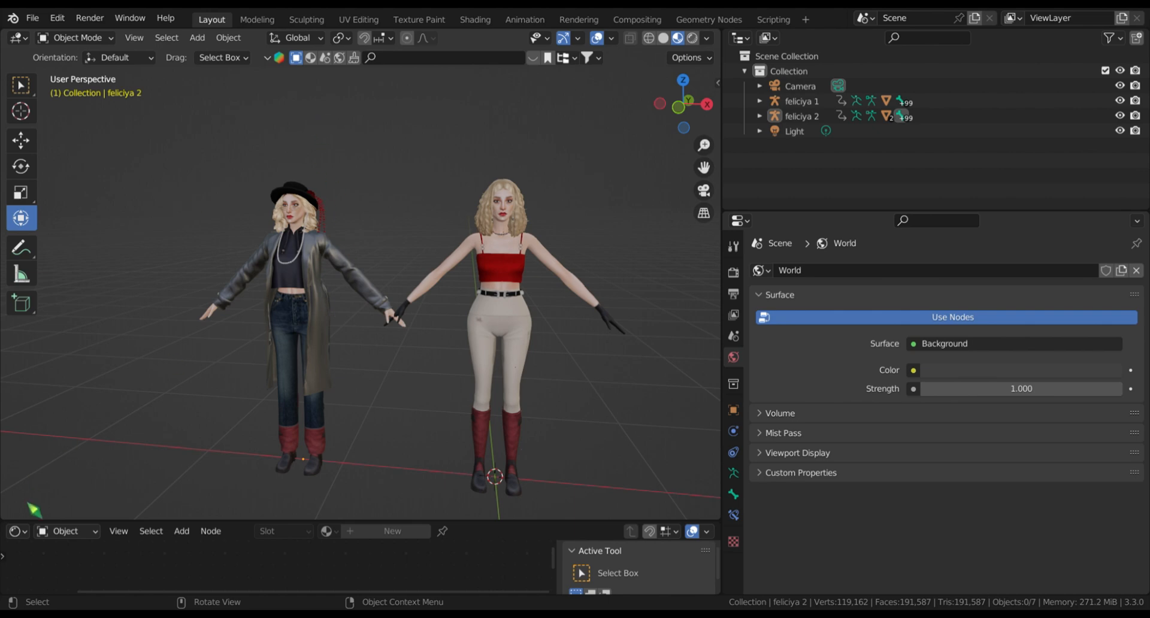
Step: Change the Shader Editor into a Nonlinear Animation editor and enlarge its area
left_click(17, 531)
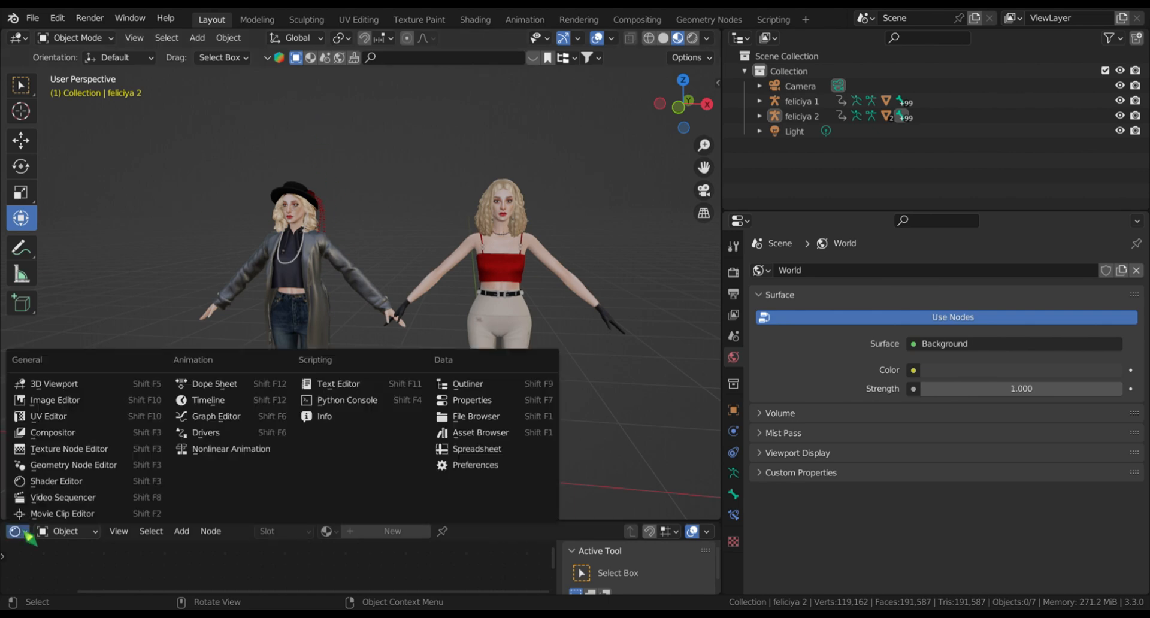
left_click(227, 449)
left_click_drag(248, 523, 248, 306)
Step: Push both Sims' actions down into NLA tracks and delete the resulting strips
left_click(143, 372)
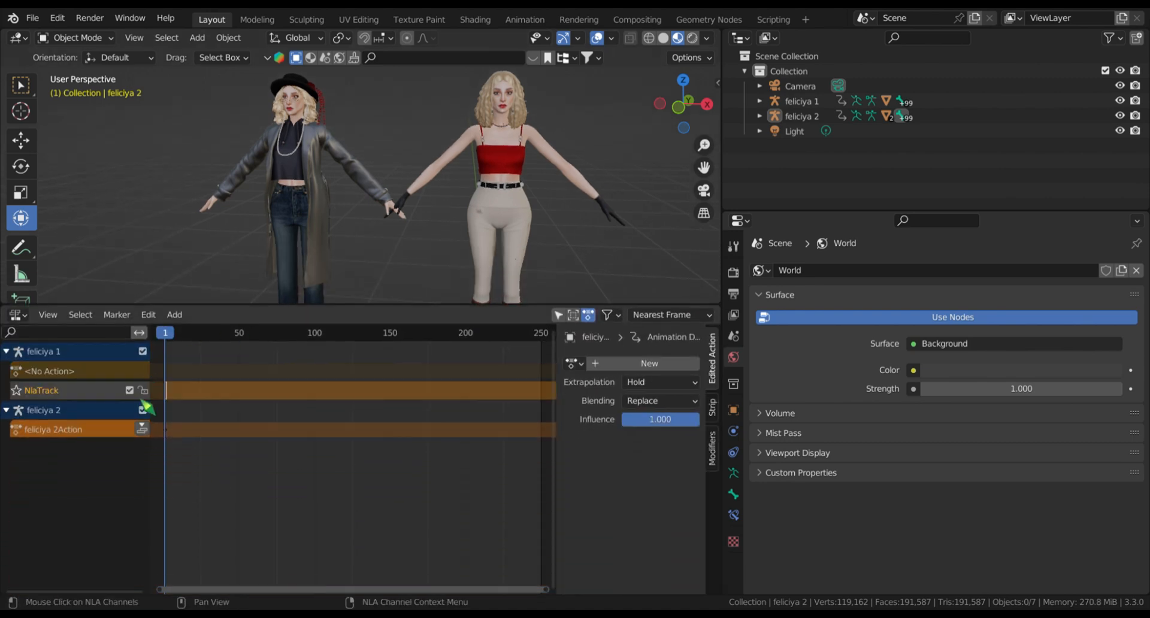
left_click(142, 428)
right_click(204, 430)
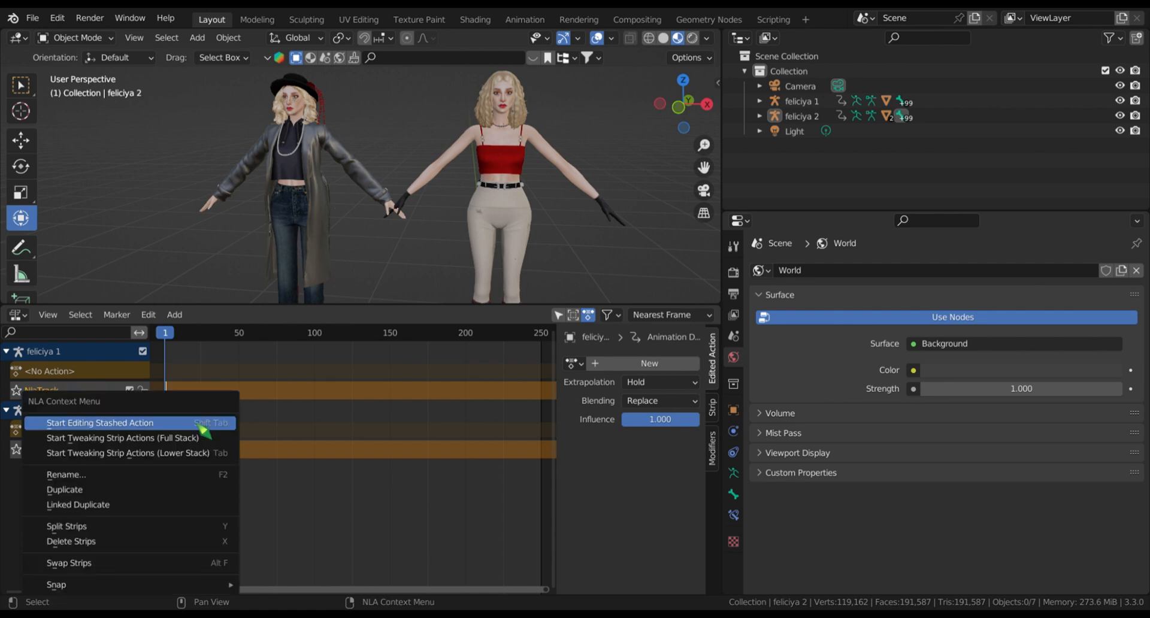
left_click(84, 542)
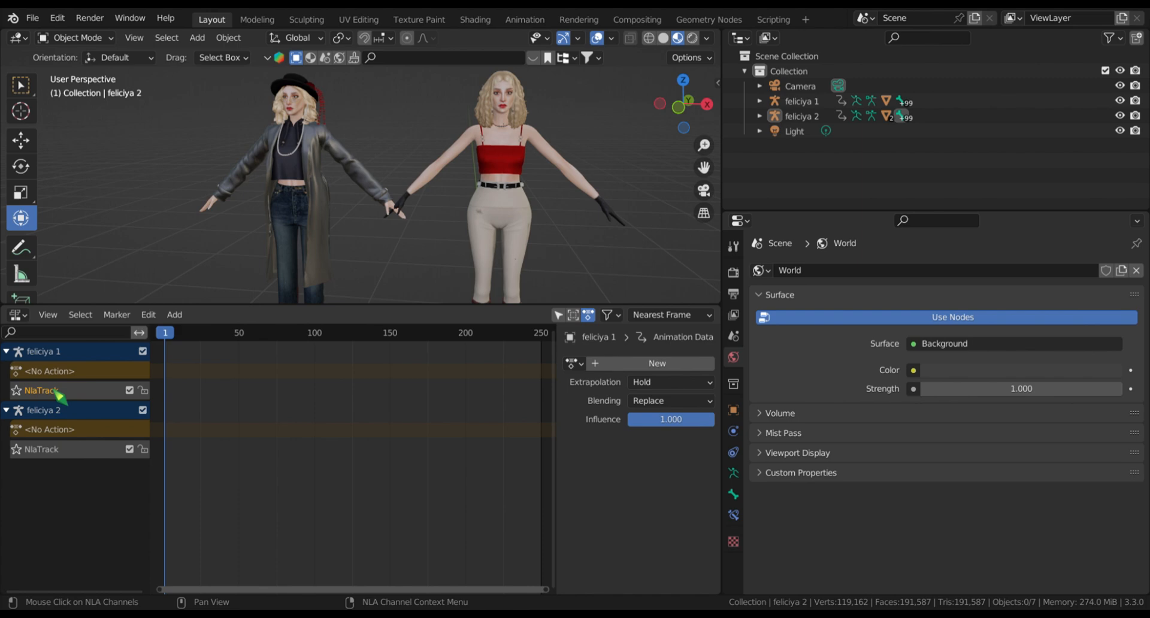
Step: Add the AeninaSL PosePack set_3 action as a strip on feliciya 1's NlaTrack
left_click(174, 315)
left_click(211, 331)
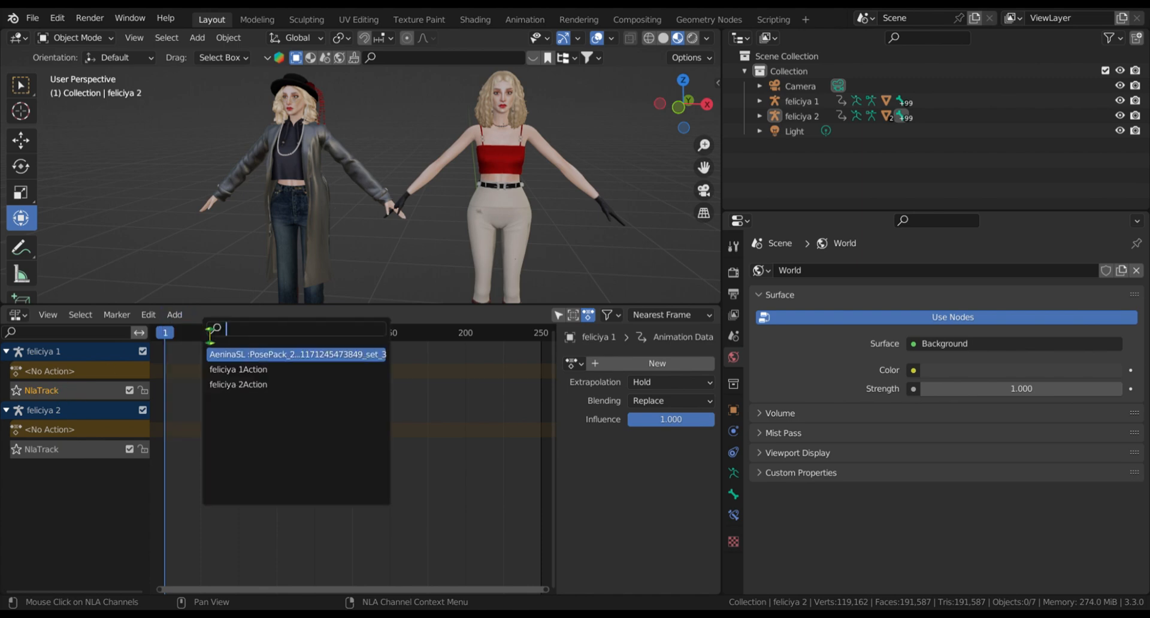
left_click(234, 358)
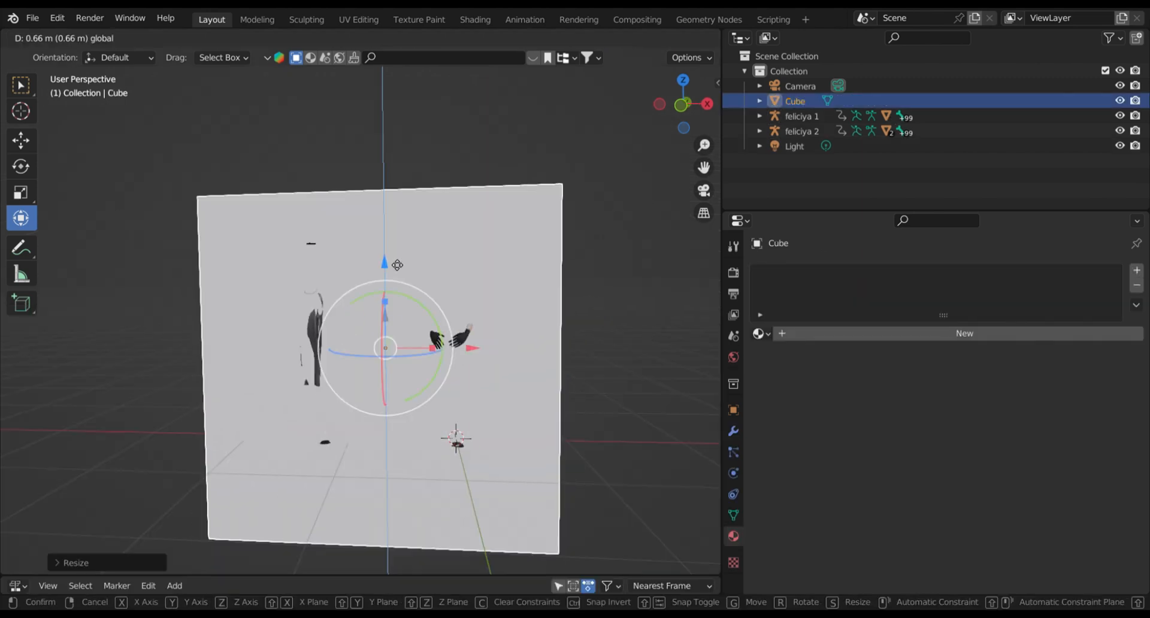
Step: Give the backdrop cube a new material with an Emission surface in fully saturated orange and deselect the cube
scroll(176, 328, "up", 4)
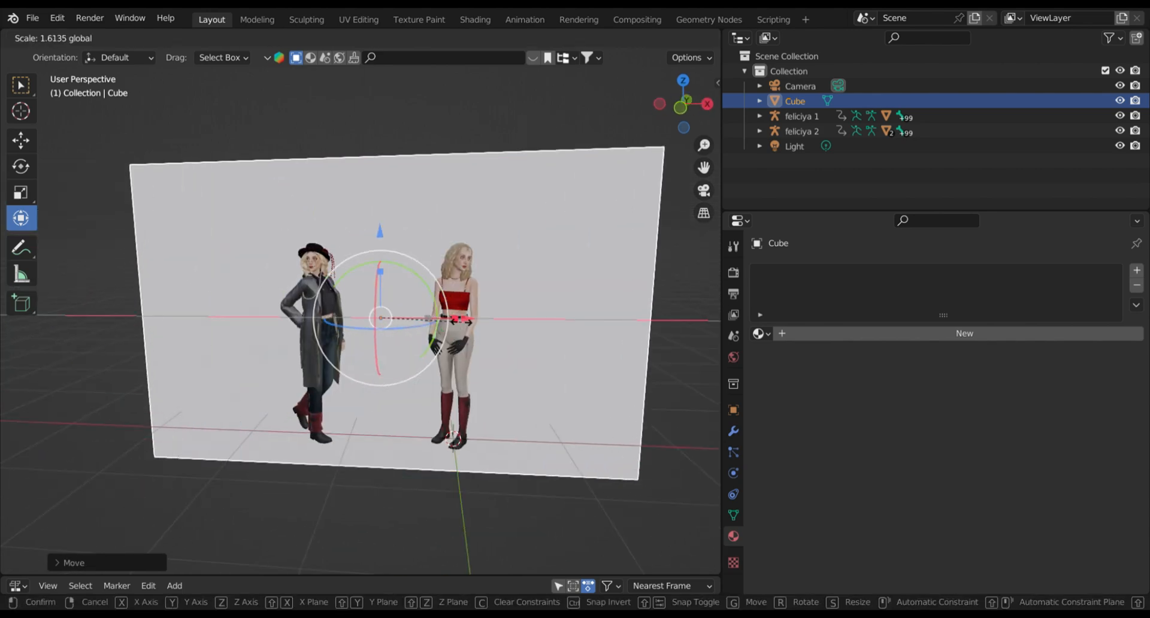
left_click(965, 333)
left_click(958, 354)
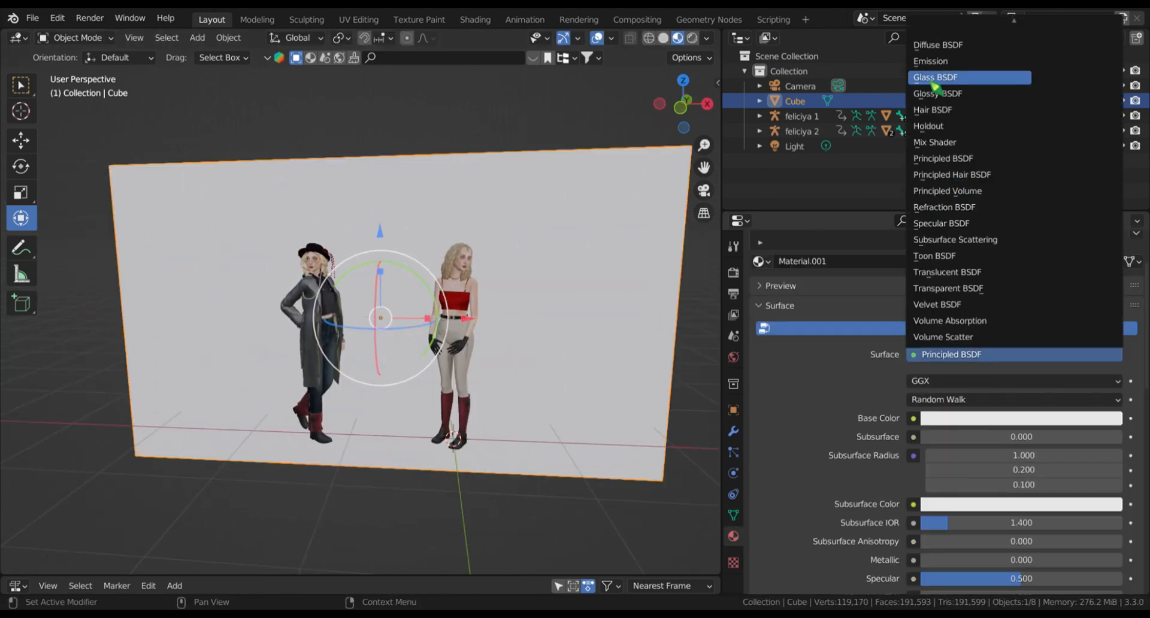
left_click(932, 62)
left_click(1018, 304)
left_click(991, 132)
left_click_drag(991, 132, 1030, 199)
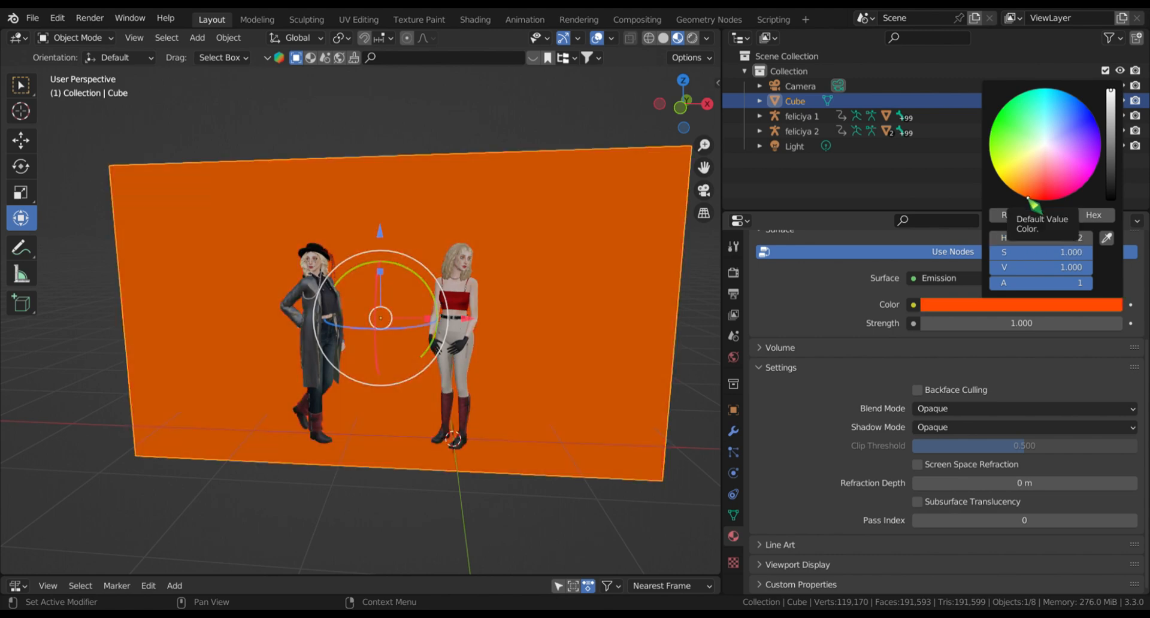
left_click(295, 120)
Step: Look through the camera, enable the Camera to View lock and reframe the camera on the Sims and backdrop
left_click(704, 190)
left_click(718, 82)
left_click(712, 148)
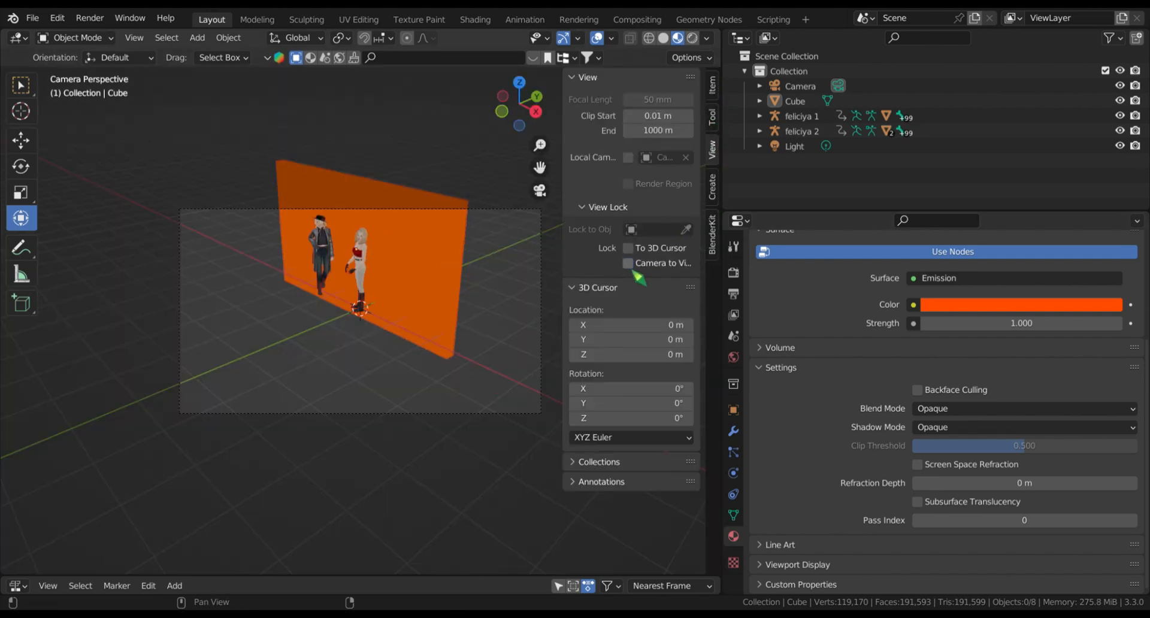
left_click(629, 264)
middle_click_drag(371, 299, 467, 282)
middle_click_drag(383, 239, 389, 360, "shift")
Step: Leave the camera view and move feliciya 2 along the X axis closer to feliciya 1
left_click(540, 190)
middle_click_drag(419, 269, 462, 246)
scroll(359, 311, "up", 3)
left_click(294, 336)
left_click_drag(384, 410, 480, 416)
Step: Select feliciya 1 and shift it slightly so it stands just in front of feliciya 2
middle_click_drag(467, 359, 384, 378)
scroll(396, 359, "up", 4)
left_click(440, 300)
left_click_drag(470, 447, 456, 460)
middle_click_drag(431, 359, 515, 306)
scroll(515, 270, "up", 1)
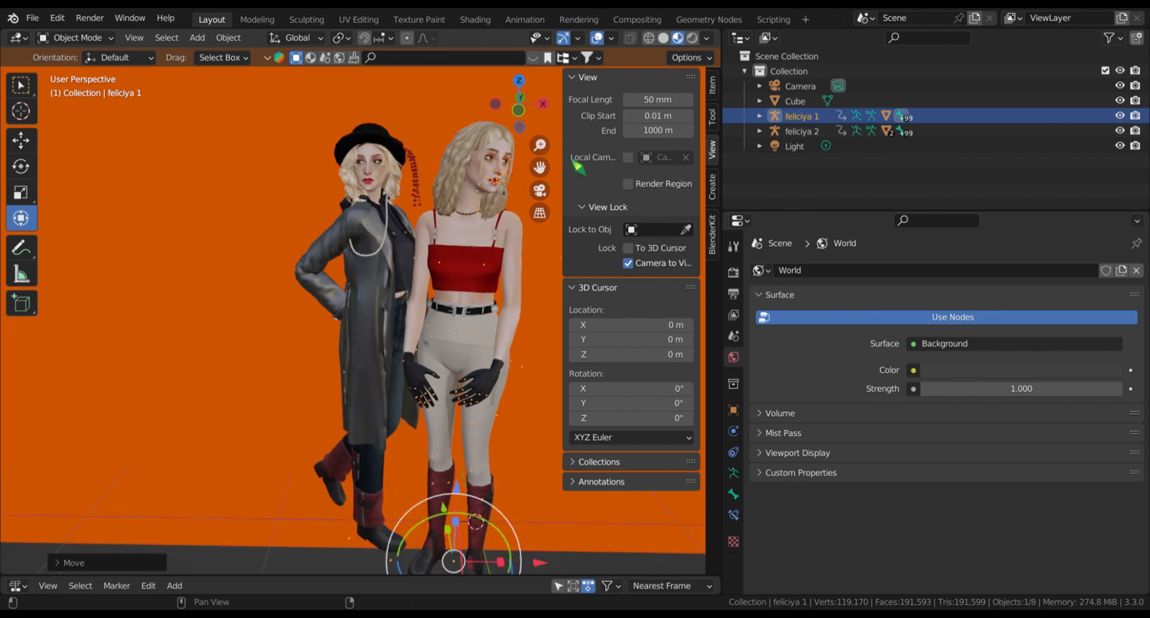
Step: Return to the camera view and set the output resolution to 500 × 700 px
left_click(540, 191)
left_click(733, 294)
double_click(977, 290)
type("500")
key("Return")
double_click(997, 305)
type("700")
key("Return")
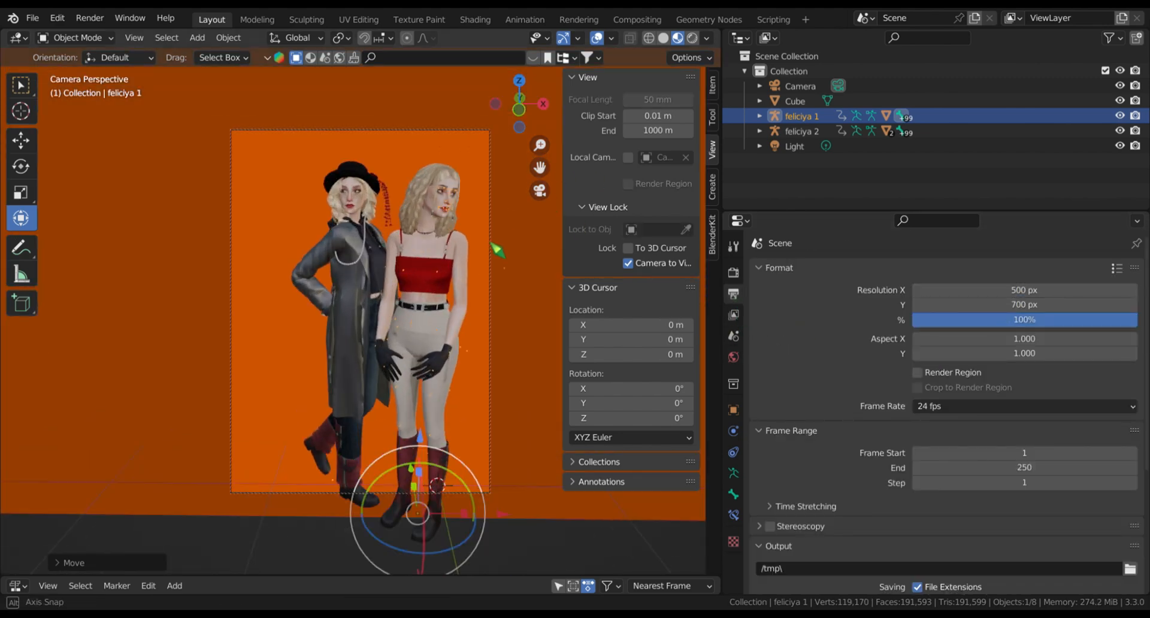
Step: Move the camera closer to the two Sims and switch the viewport to rendered shading
middle_click_drag(497, 251, 486, 251)
mouse_move(540, 145)
left_mouse_down()
mouse_move(539, 134)
mouse_move(537, 180)
left_mouse_up()
left_click(692, 38)
Step: Leave the camera view and add an area light to the scene
left_click(540, 191)
middle_click_drag(383, 269, 426, 311)
scroll(384, 299, "down", 5)
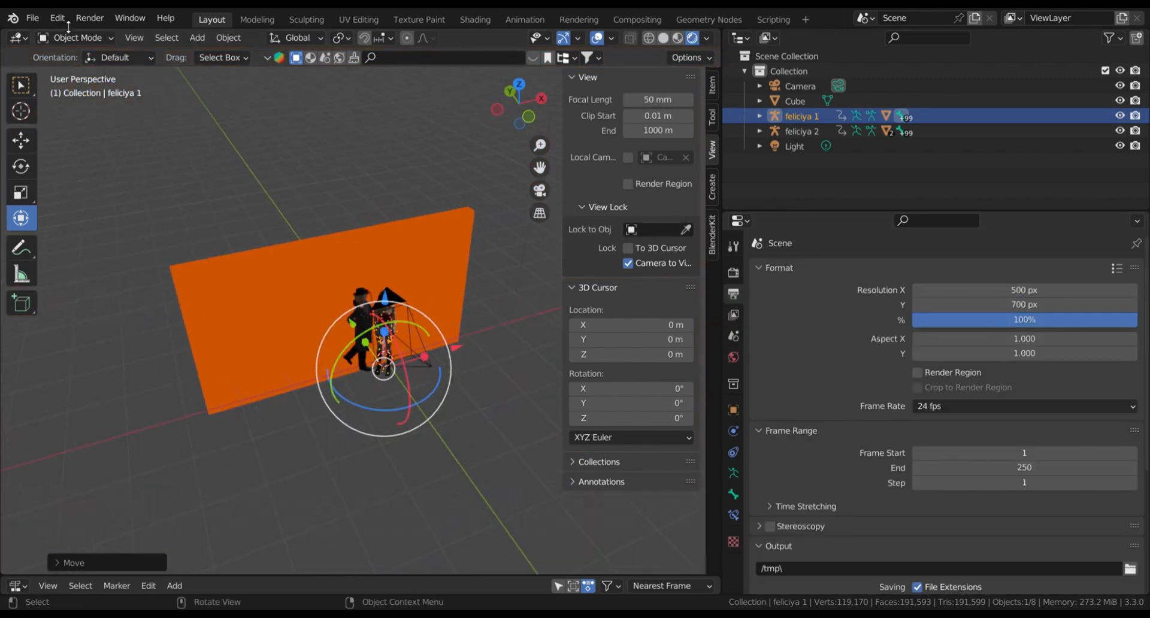
left_click(198, 38)
mouse_move(241, 242)
left_click(331, 288)
Step: Move the area light up in front of the Sims, aim it at them and resize it
middle_click_drag(336, 299, 389, 278)
left_click_drag(303, 331, 397, 357)
left_click_drag(481, 289, 504, 163)
left_click_drag(522, 205, 548, 187)
Step: Set the area light's power to 100 W and return to the camera view
left_click(734, 473)
double_click(1069, 373)
type("100")
key("Return")
middle_click_drag(509, 374, 433, 357)
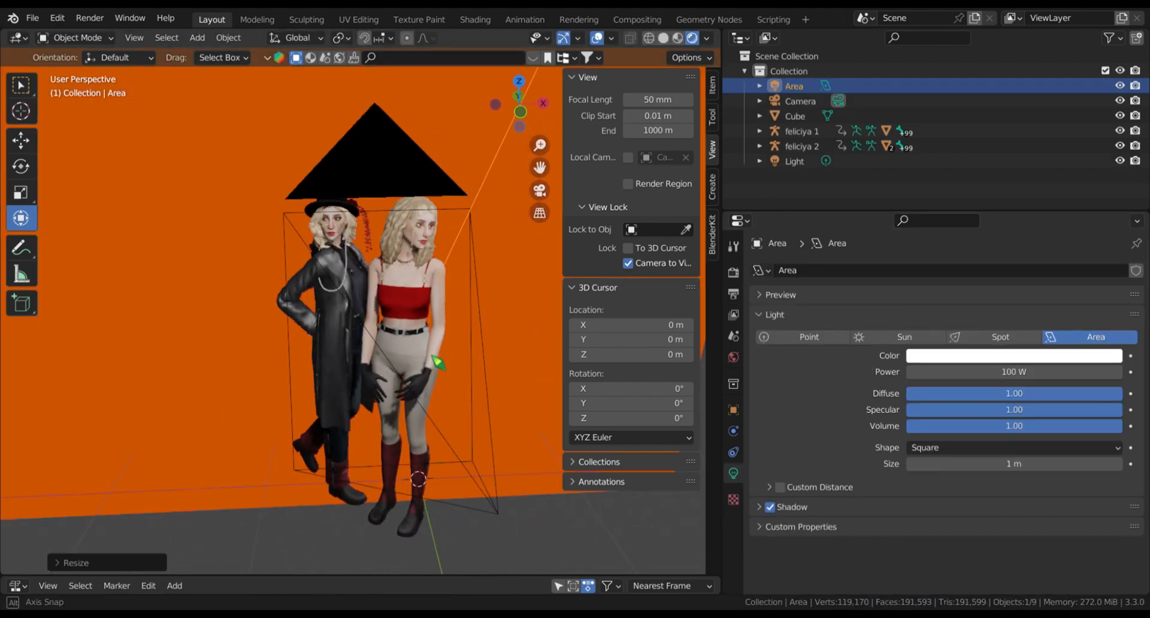
key("KP_0")
Step: Switch the viewport to material preview shading and set the render engine to Cycles
left_click(733, 272)
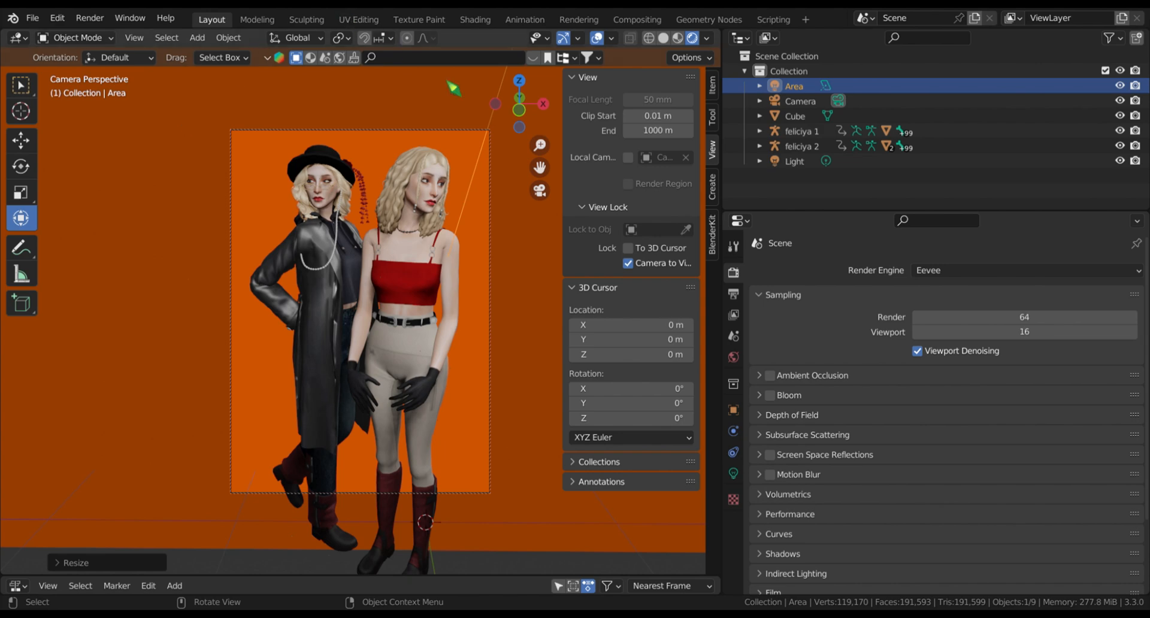
left_click(677, 38)
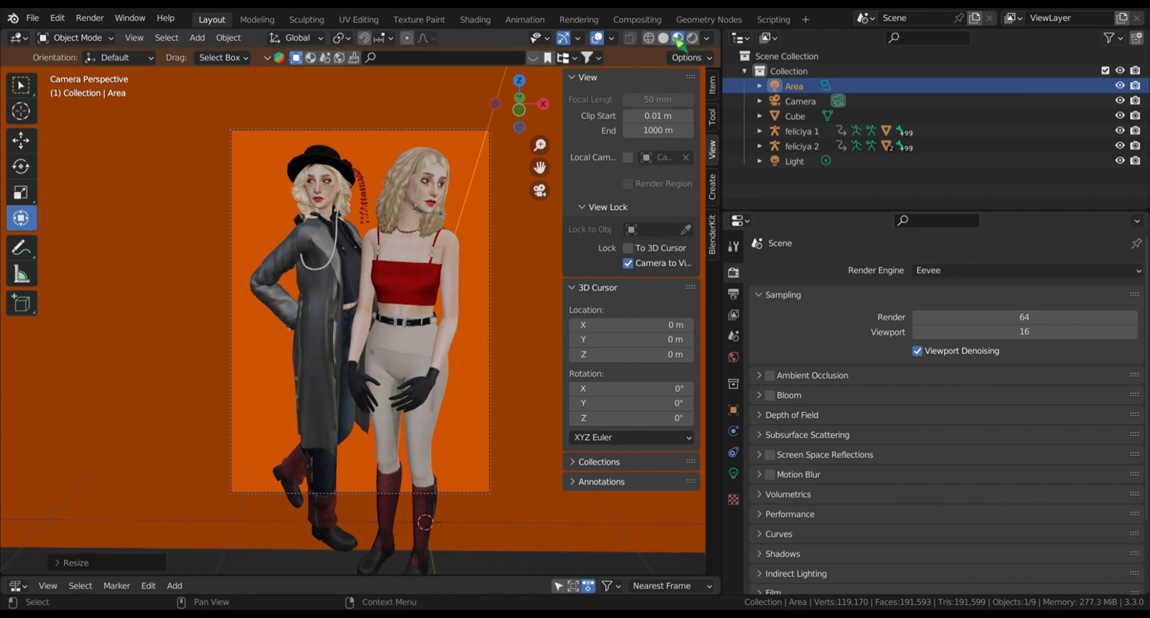
left_click(987, 272)
left_click(940, 321)
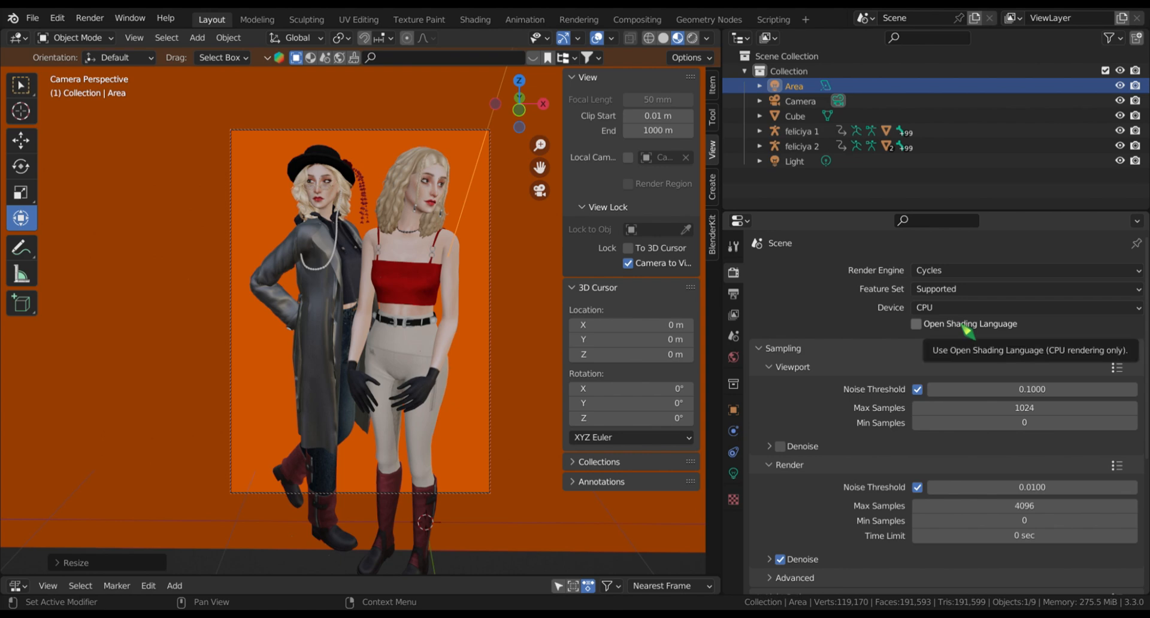
Step: Edit the maximum sample count for the final render in the Cycles sampling settings
scroll(880, 340, "down", 3)
double_click(1024, 410)
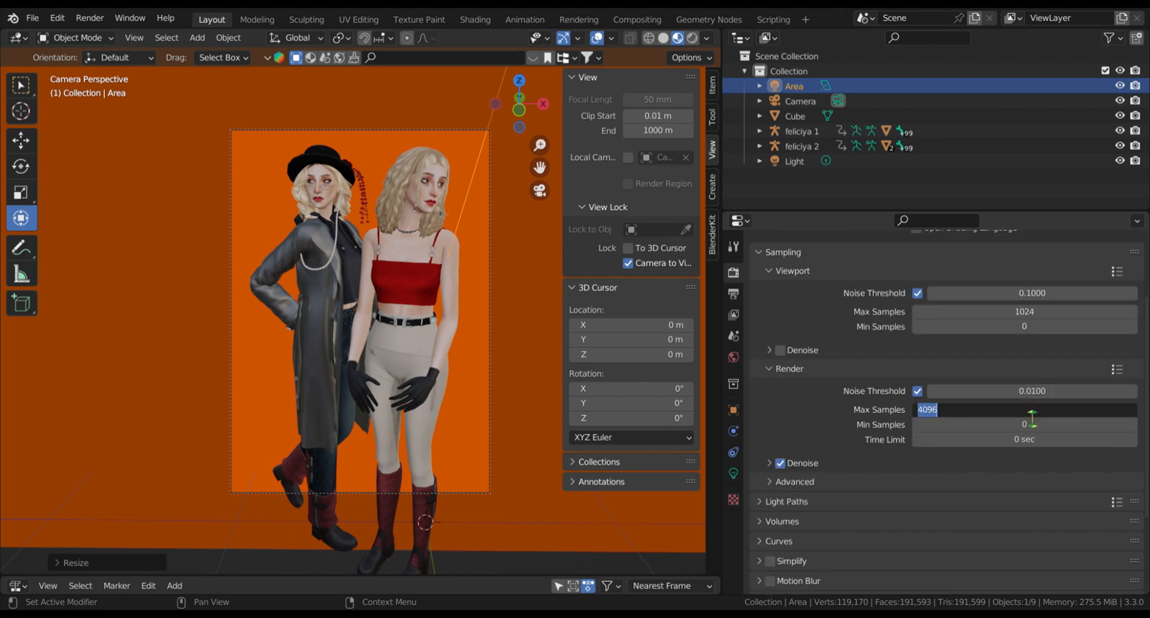
key("Return")
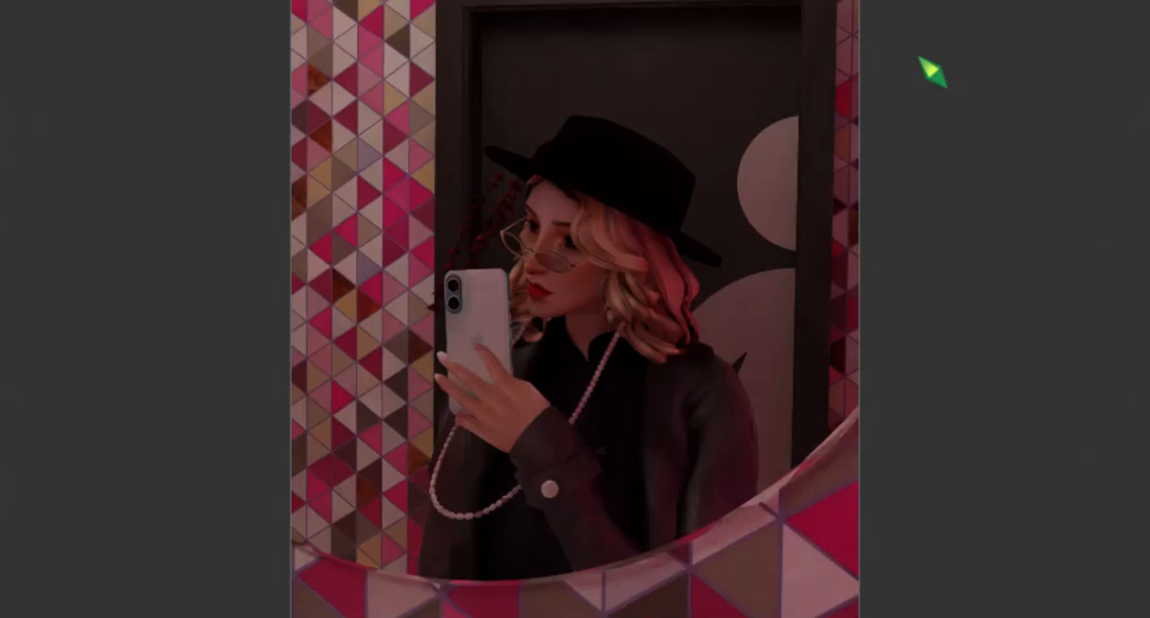